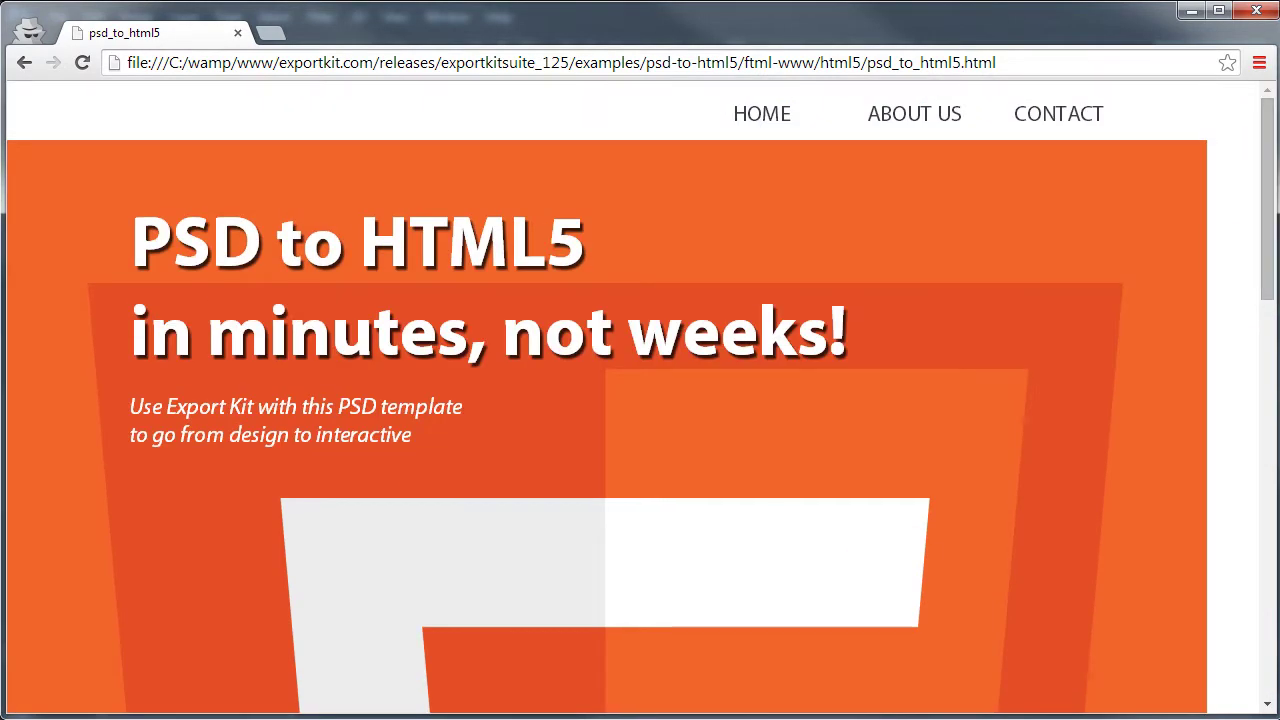
- Switch to Photoshop and isolate the index page group, followed by the about us page group, keeping header and footer visible
key("alt+Tab")
left_click(1005, 382)
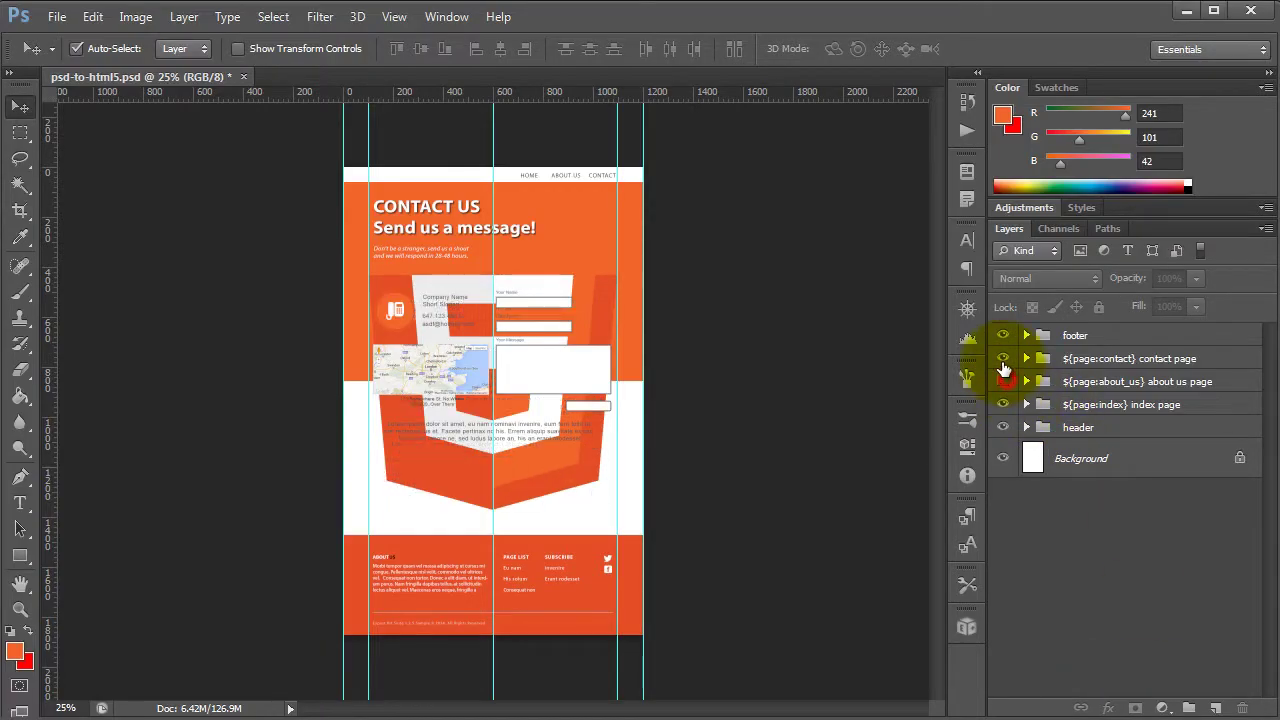
left_click(1003, 358)
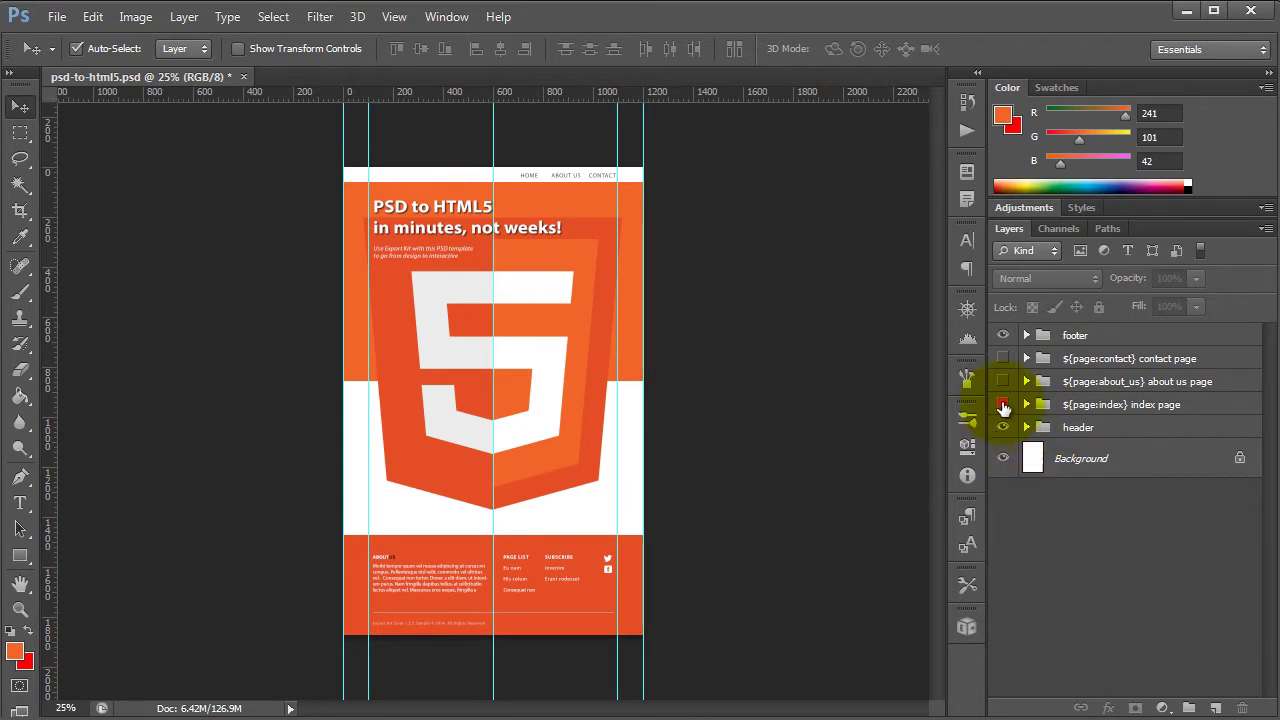
left_click(1003, 405)
left_click(1003, 382)
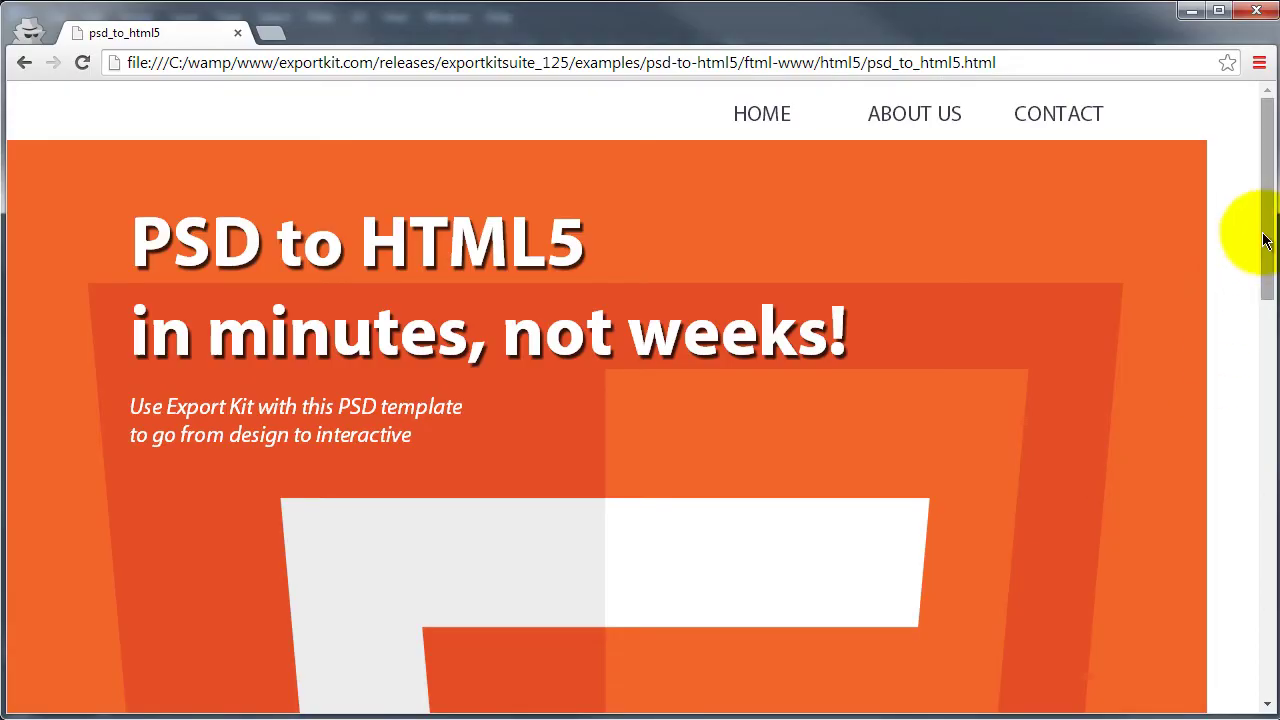
- Look through the exported home page in the browser, then open the About Us page and examine it
scroll(1249, 357, "down", 8)
scroll(1236, 580, "down", 3)
scroll(1234, 466, "up", 12)
left_click(945, 124)
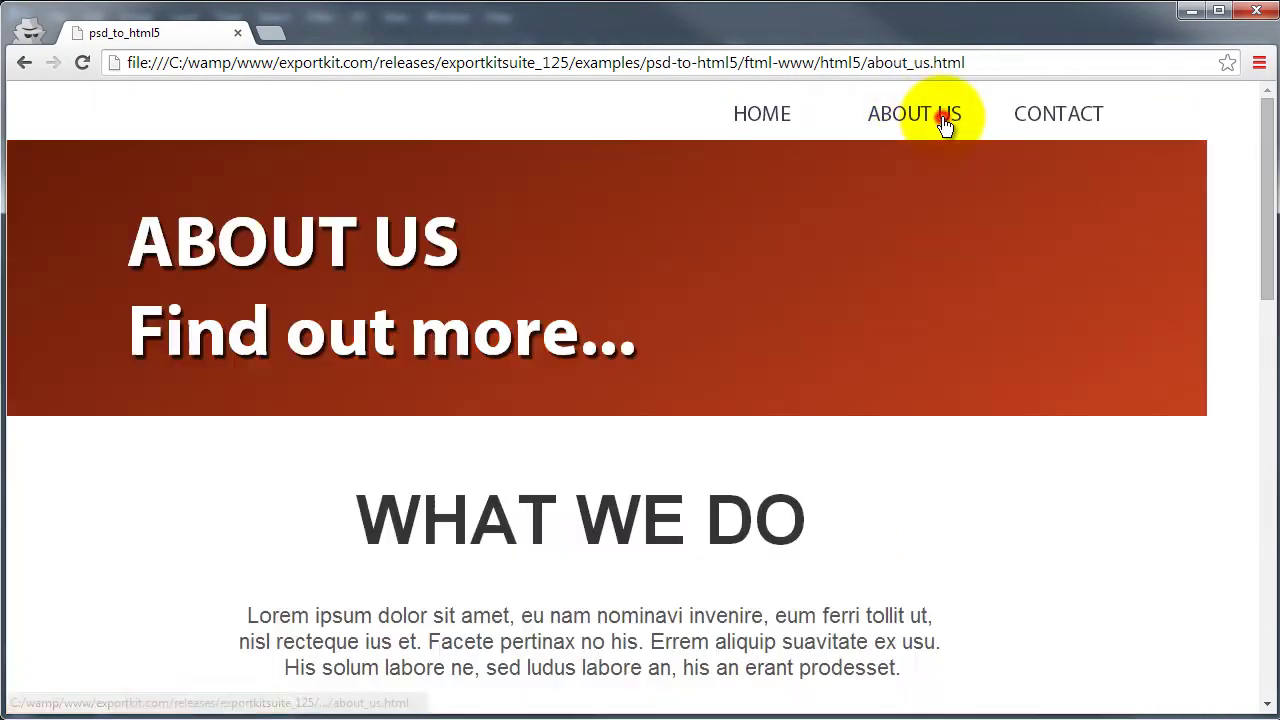
left_click_drag(1262, 160, 1246, 471)
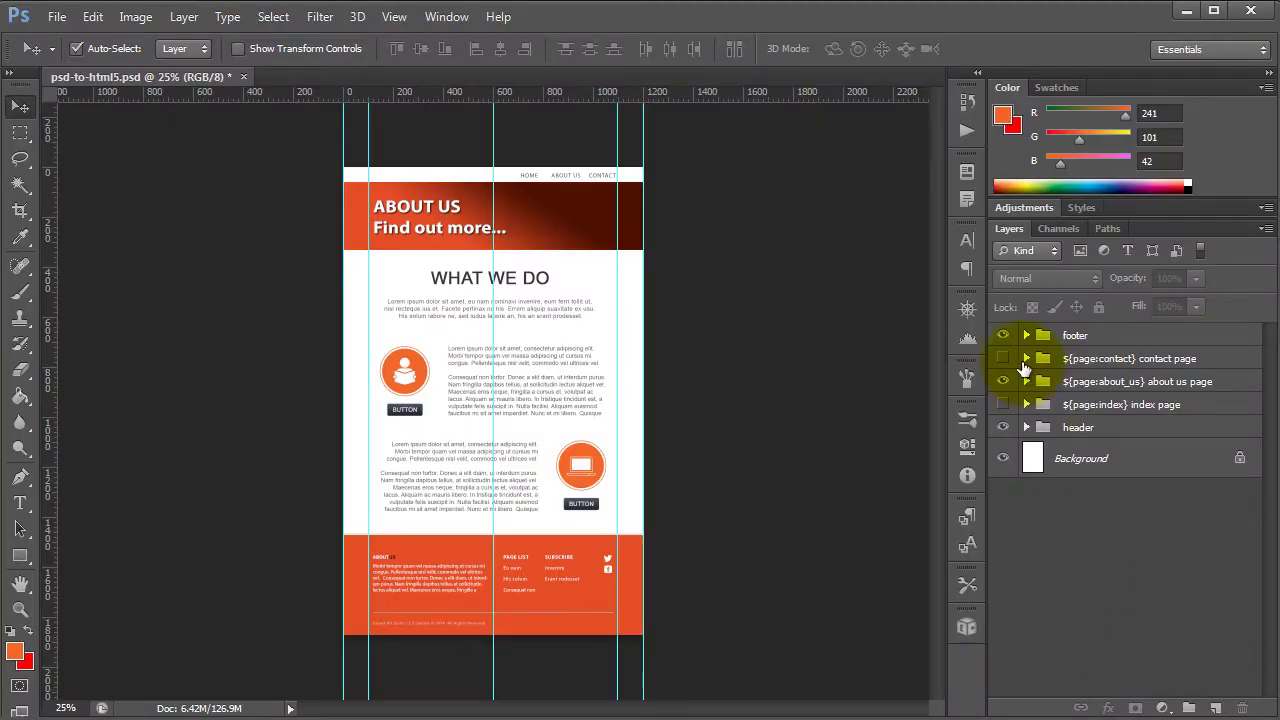
- In Photoshop, hide the footer to inspect the about us page, then display the contact page in its place with the footer shown
left_click(1001, 334)
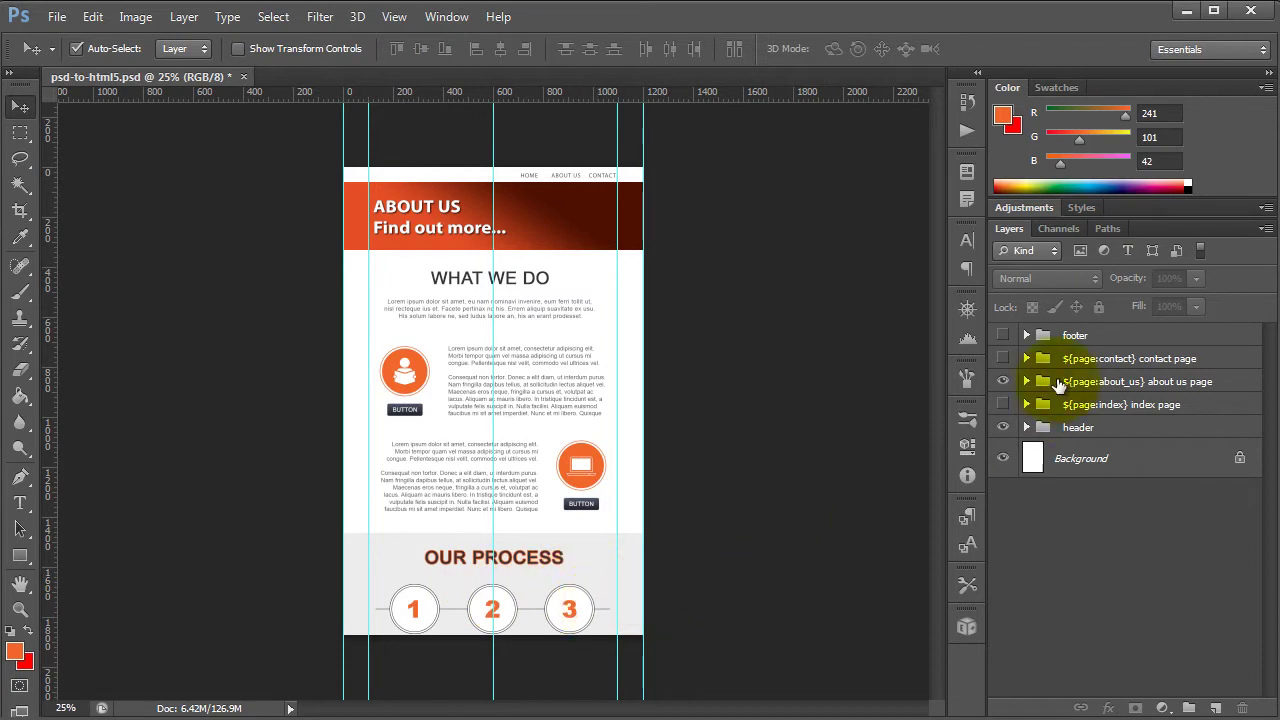
left_click(1003, 381)
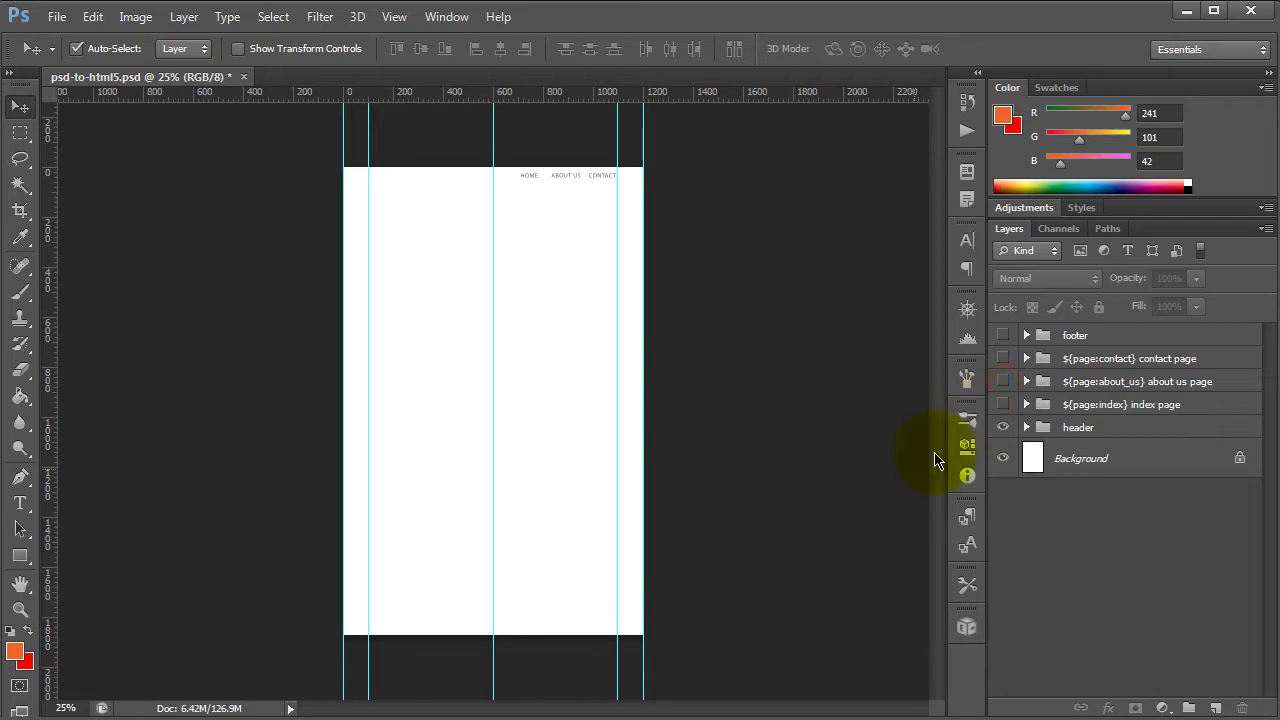
left_click(1003, 359)
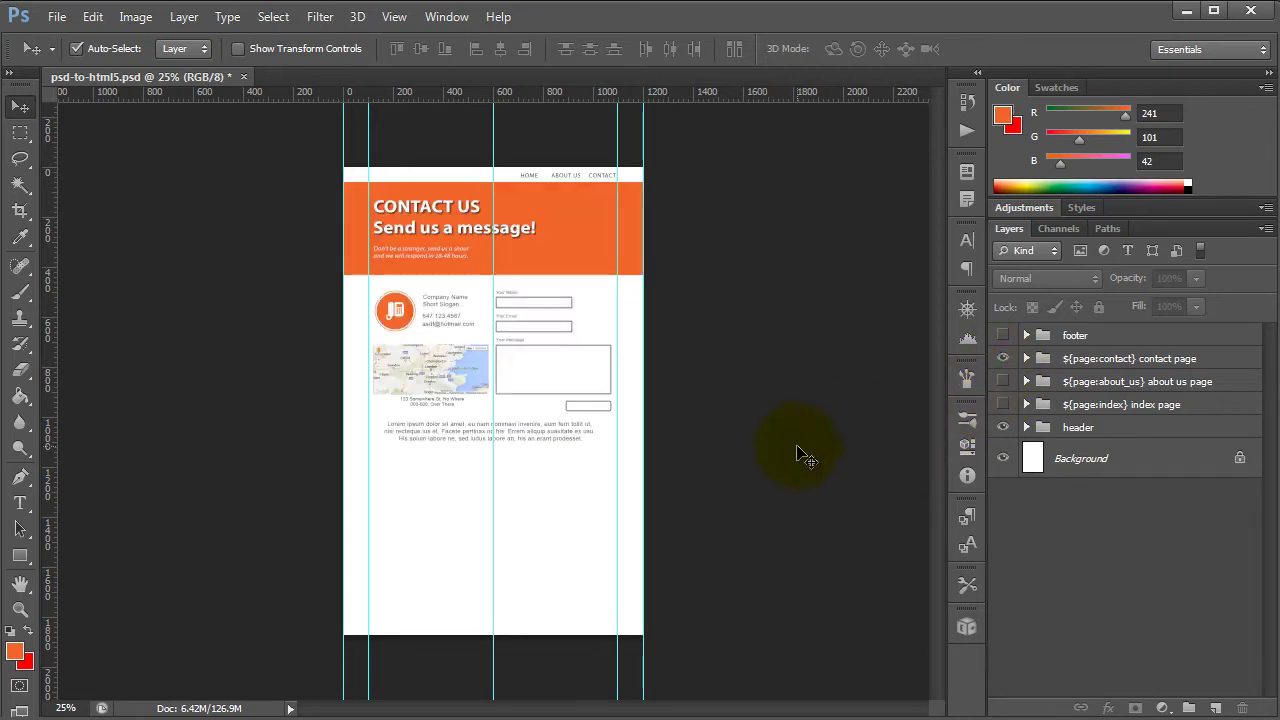
left_click(1003, 335)
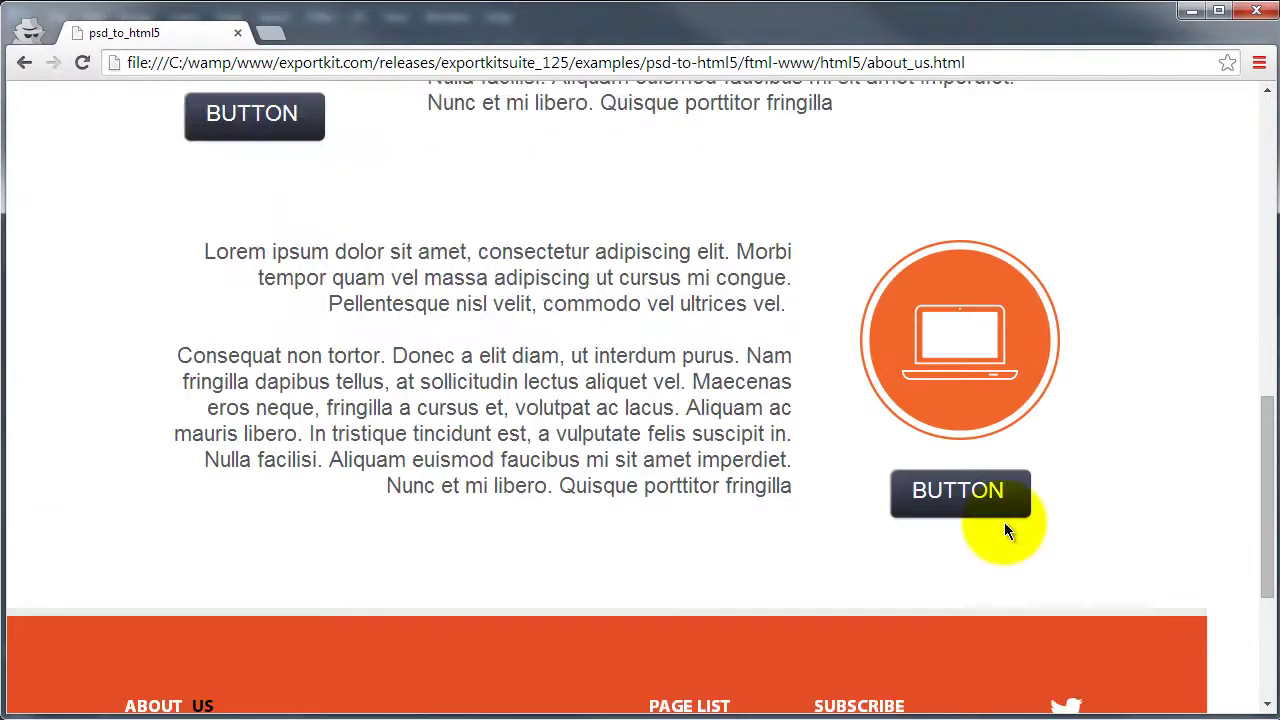
- In the browser, open the exported Contact page and examine the space between its content and the footer
scroll(1006, 528, "up", 9)
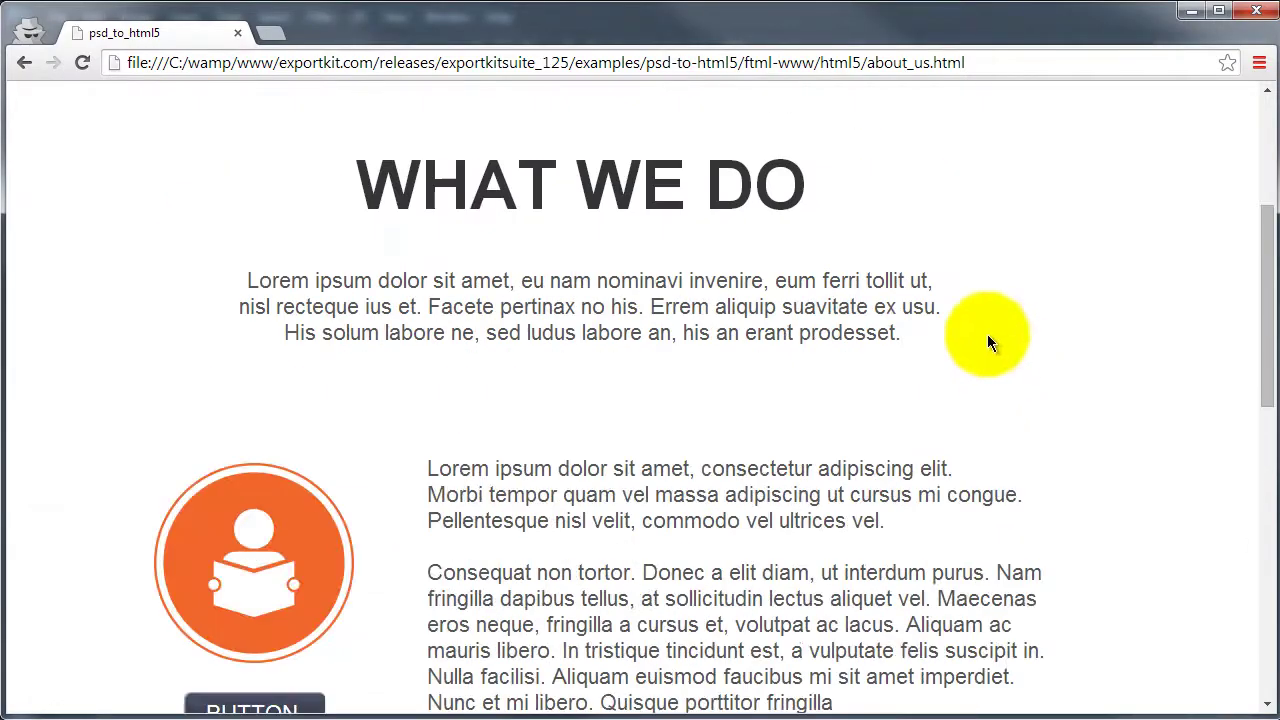
left_click(1065, 125)
scroll(1250, 200, "down", 10)
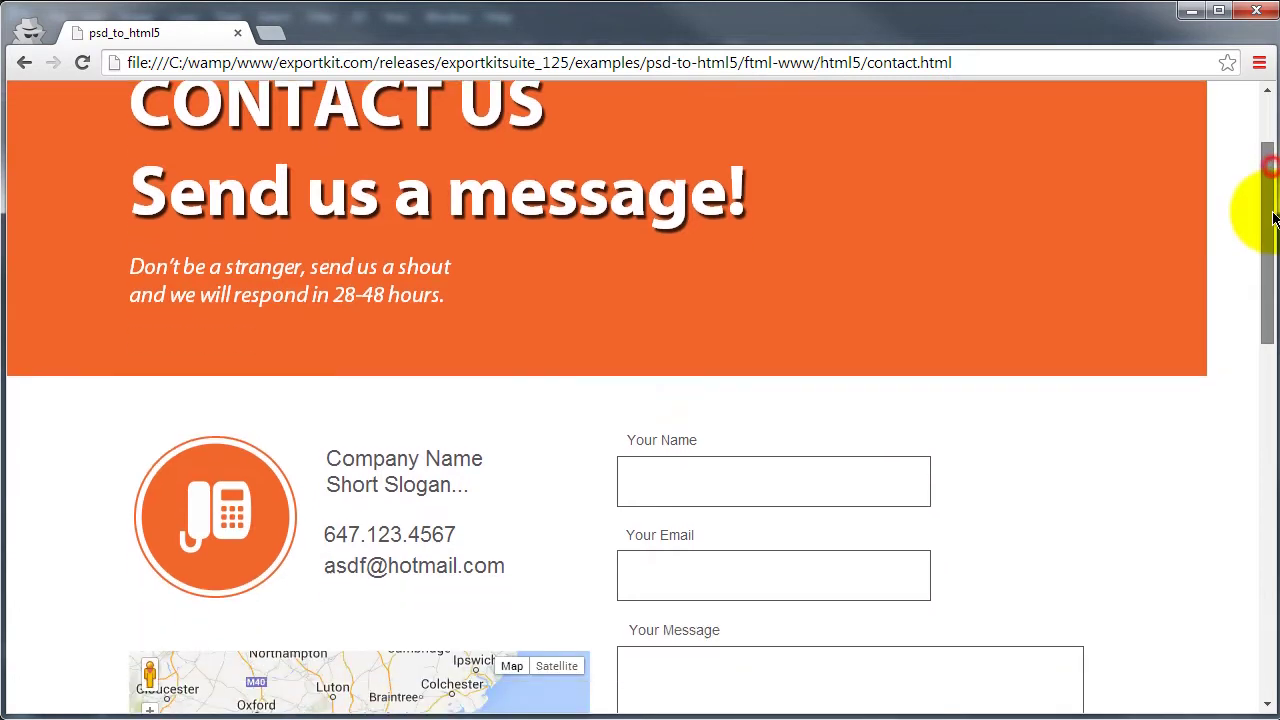
scroll(1240, 484, "down", 2)
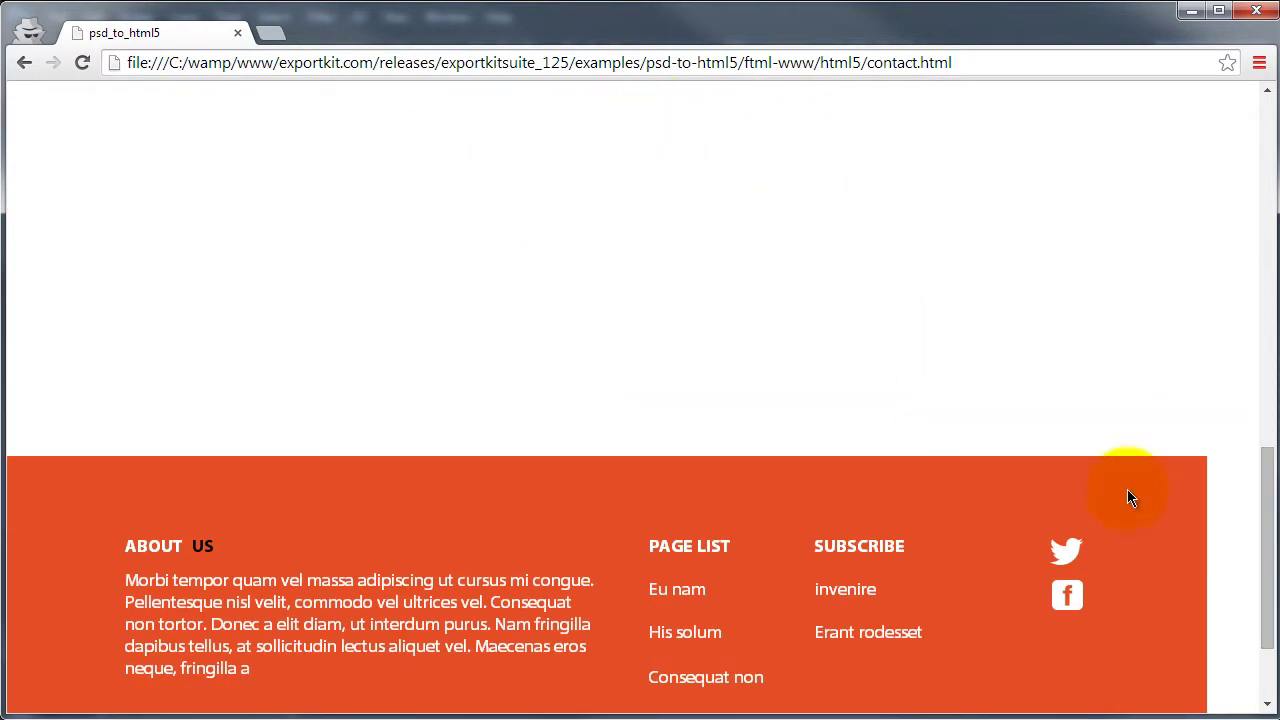
left_click_drag(1257, 514, 1257, 483)
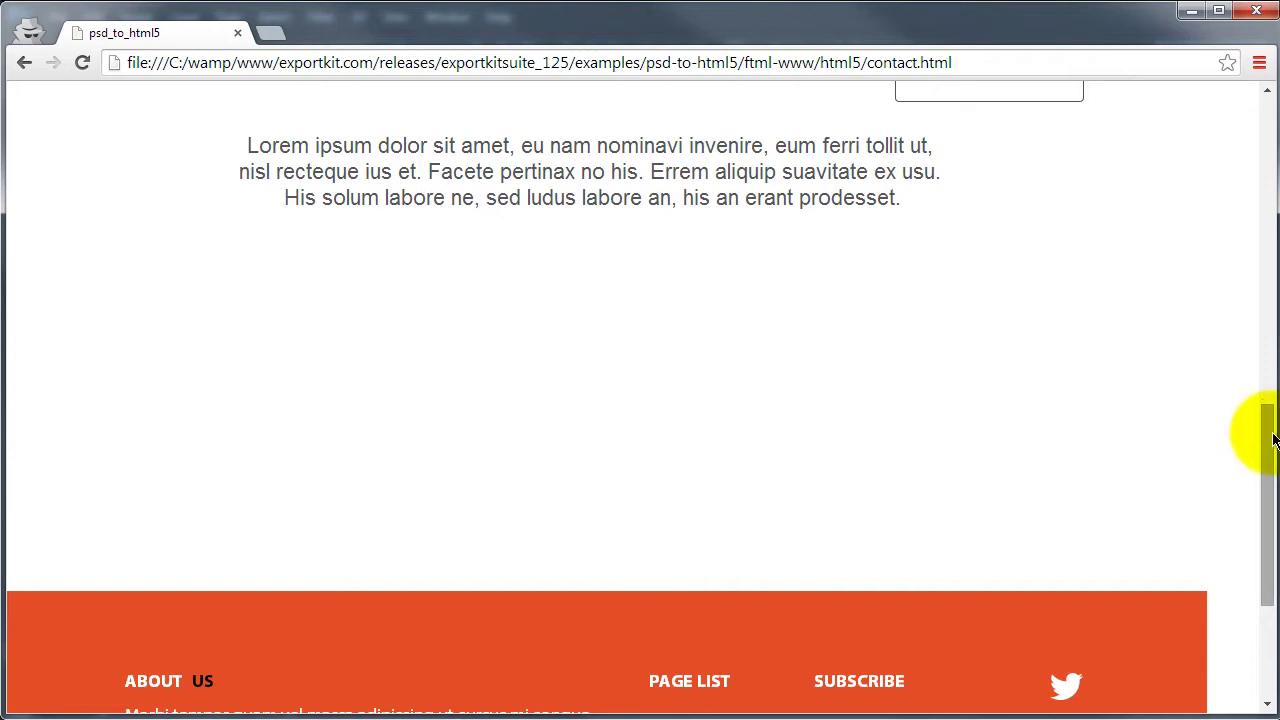
- Go back to the exported About Us page and examine where its content meets the footer
left_click_drag(1270, 445, 1237, 60)
left_click(900, 118)
left_click_drag(1268, 177, 1243, 613)
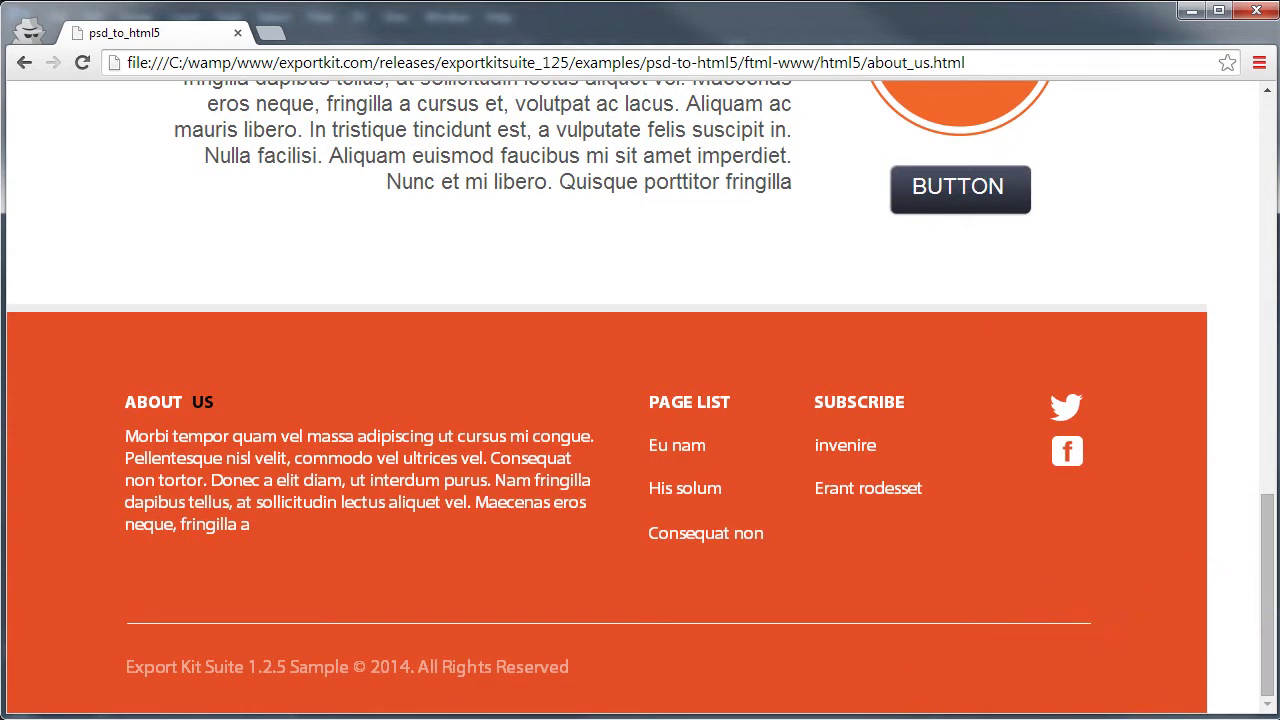
- Switch to Photoshop and make the contact, about us and index page groups all visible together
key("alt+Tab")
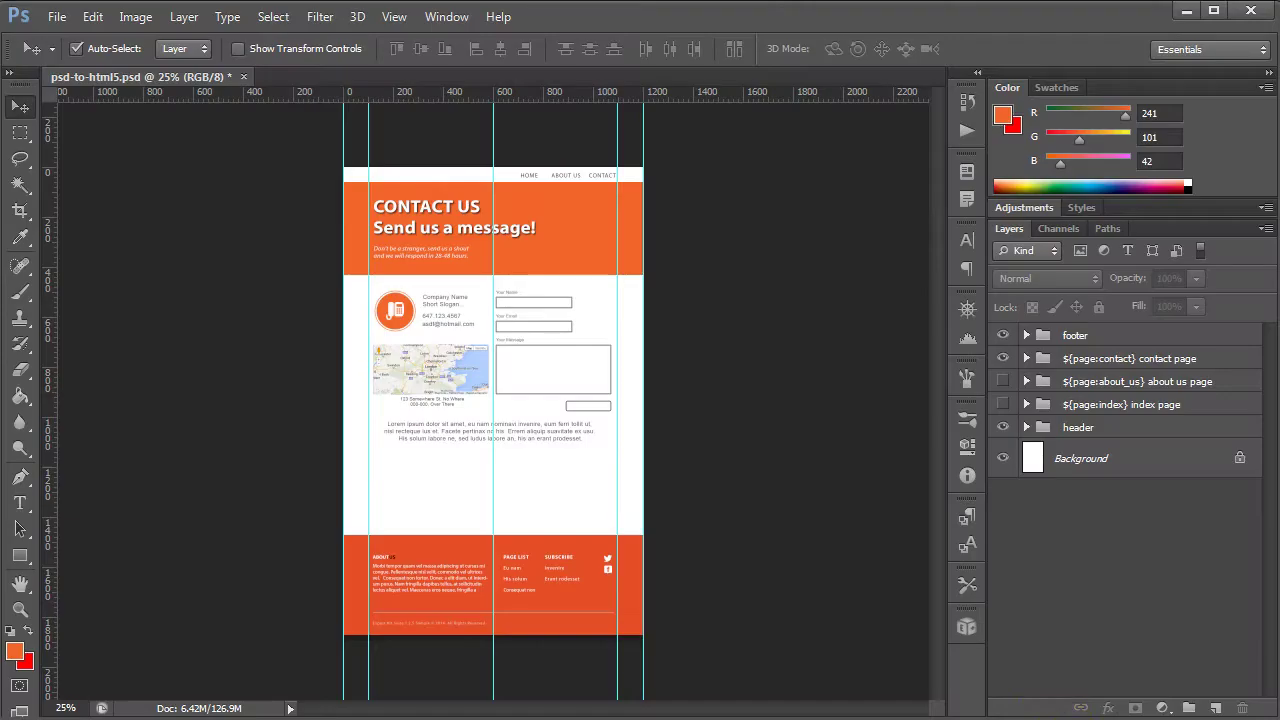
left_click(1003, 404)
left_click(1003, 381)
left_click(1003, 358)
left_click(1003, 404)
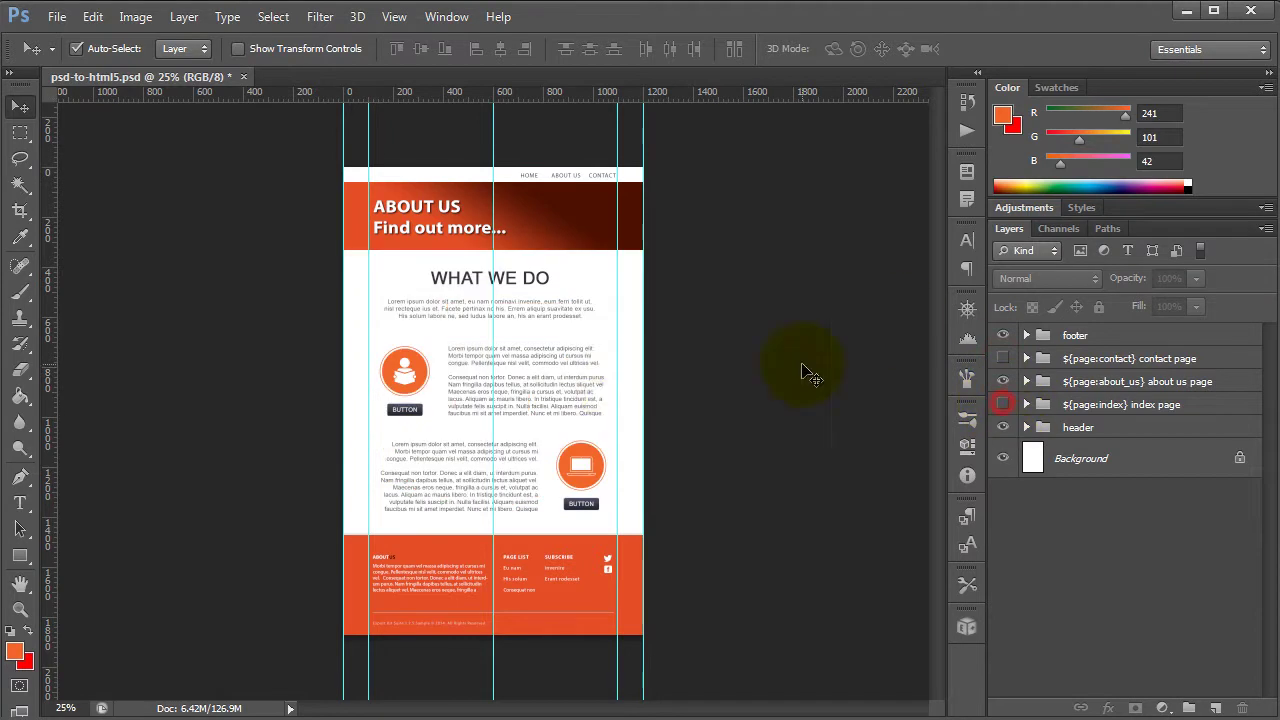
left_click(1003, 404)
left_click(1003, 358)
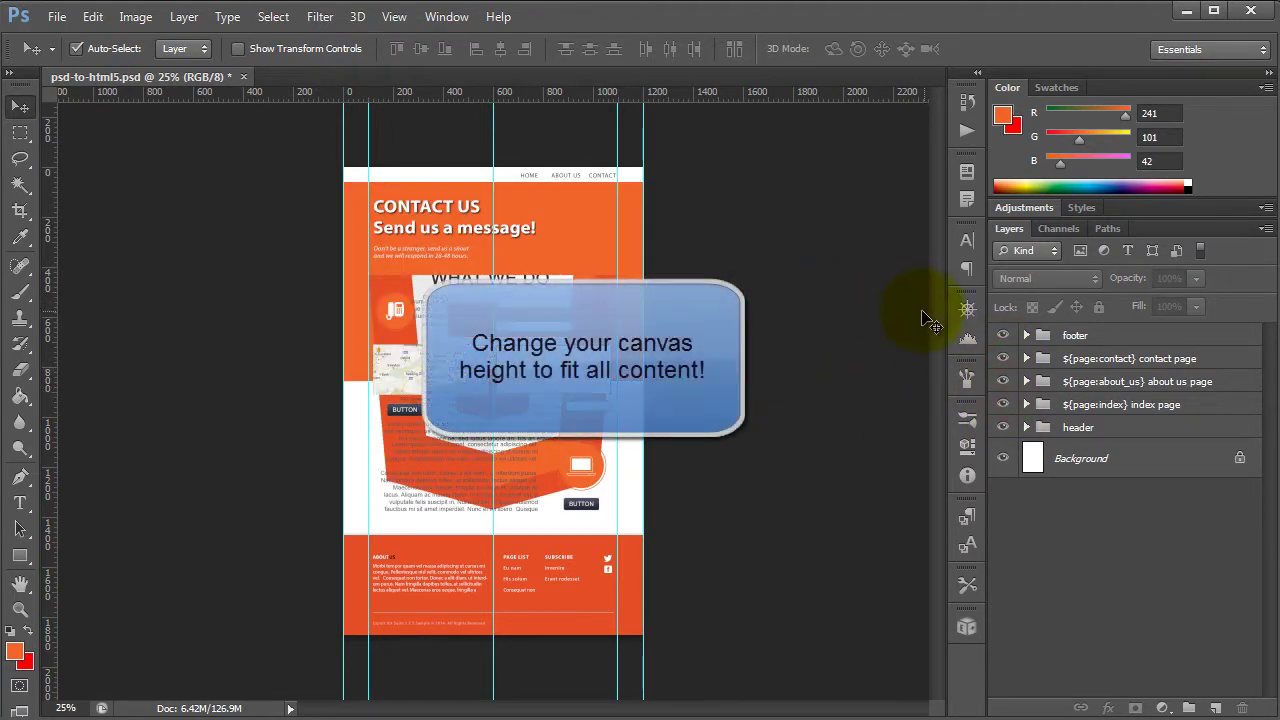
- Set the canvas height to 2500 pixels, anchored at the top centre so the extension is added below
key("ctrl+alt+c")
left_click(1124, 484)
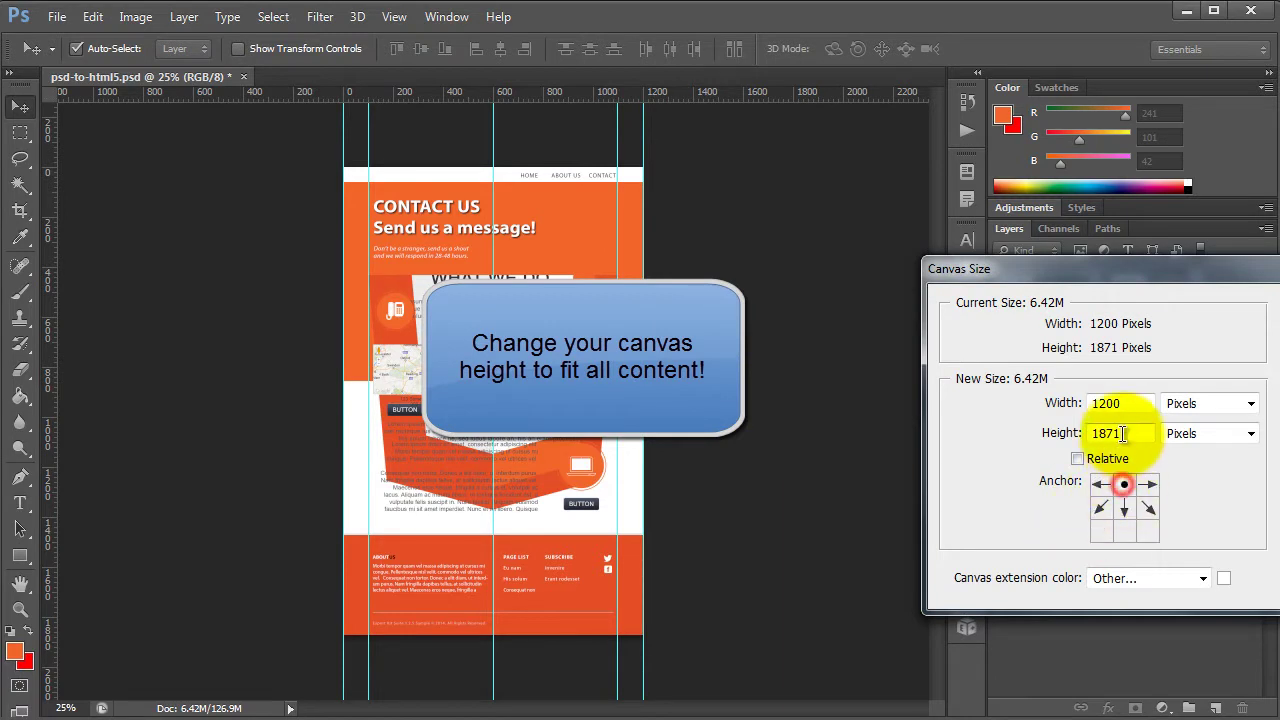
left_click_drag(1129, 438, 1046, 440)
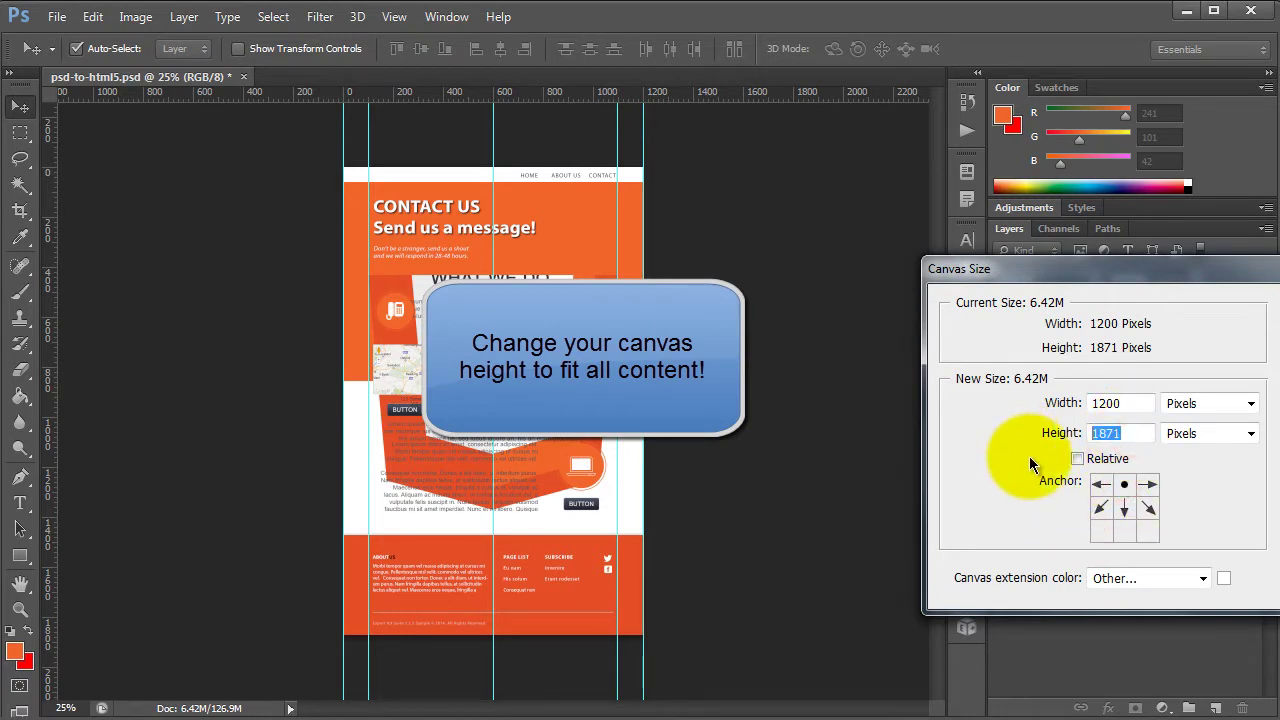
type("2500")
key("Return")
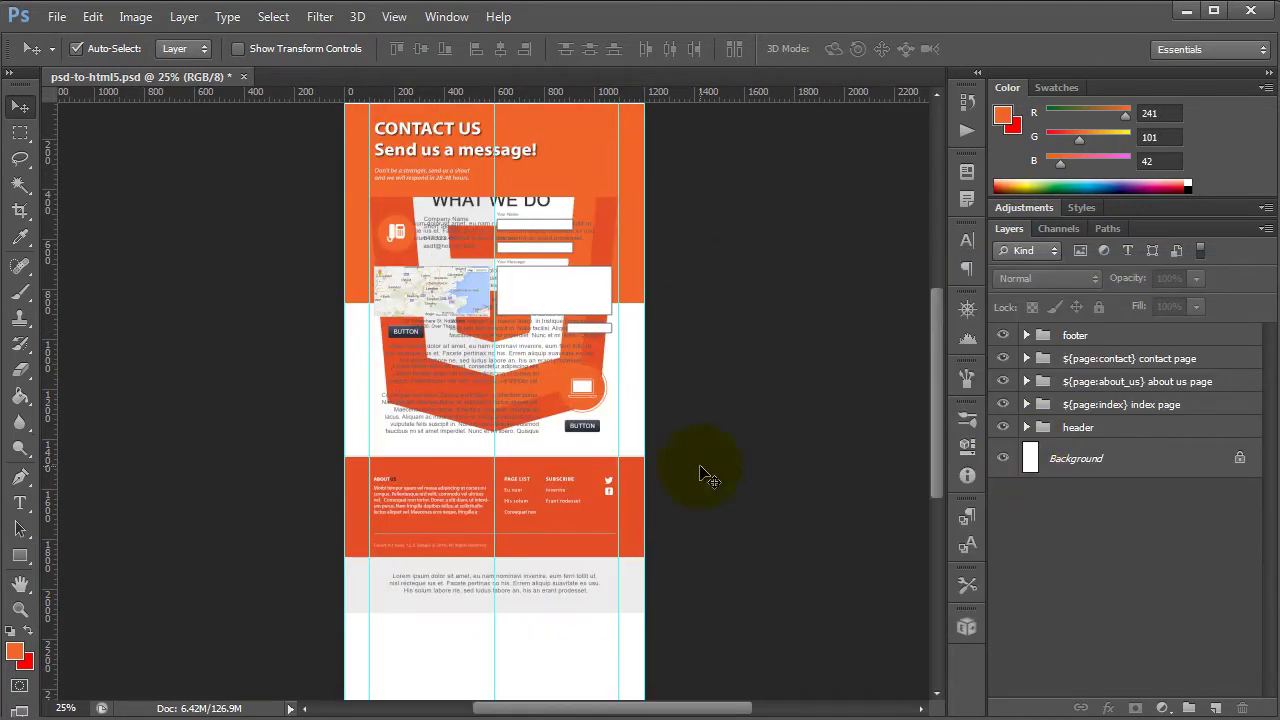
- Locate the grey background of the about us page's section 3 below the footer, then collapse the section 3 and content groups
scroll(508, 537, "down", 3)
scroll(580, 555, "up", 1)
left_click(530, 482)
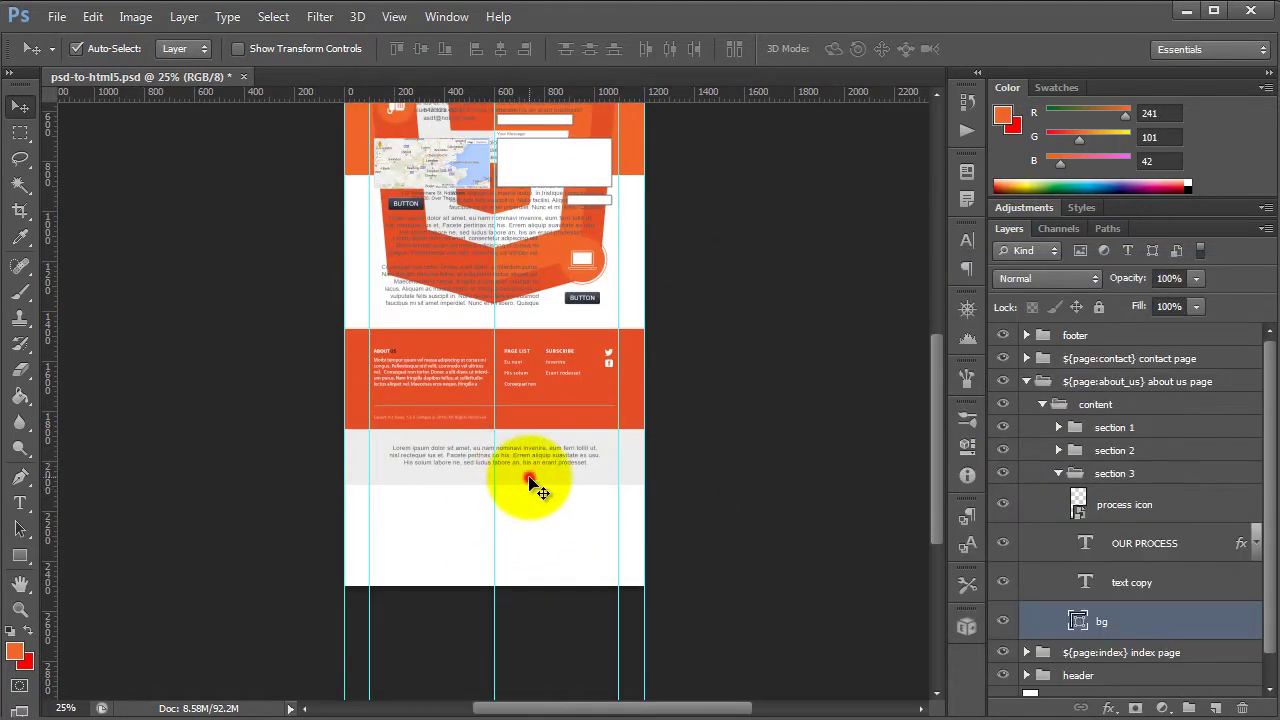
left_click(1118, 384)
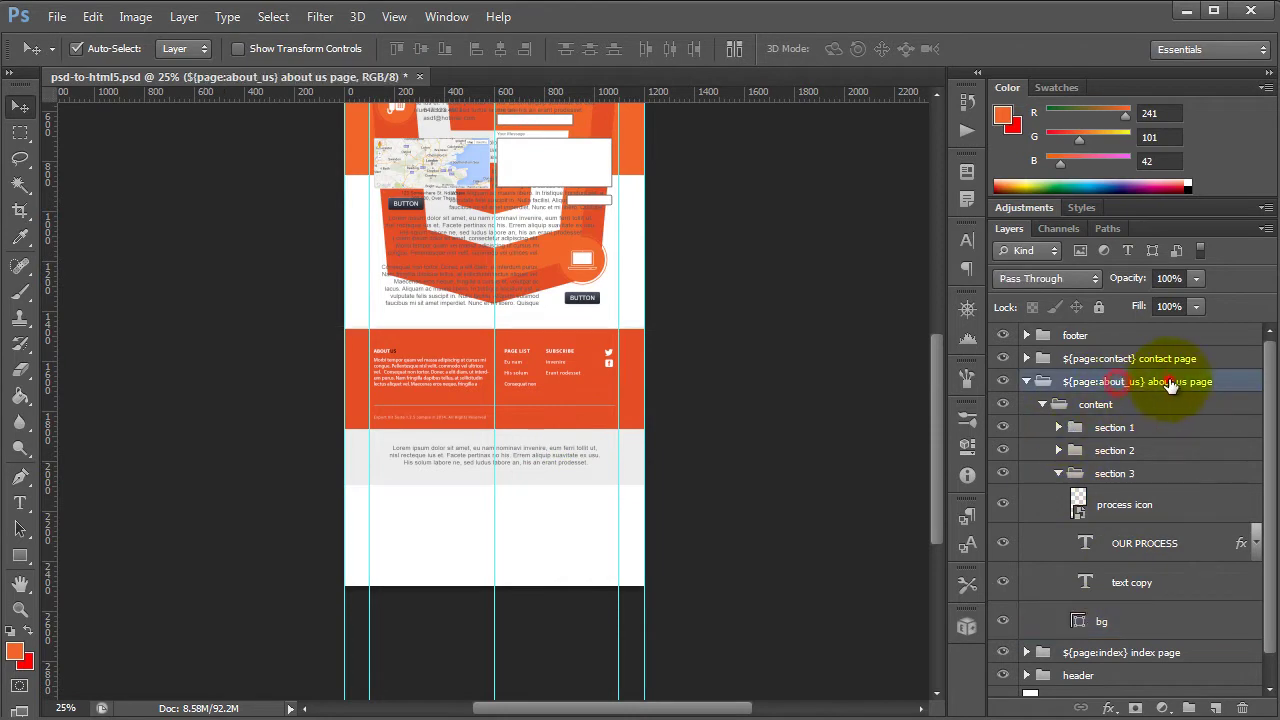
left_click(564, 480)
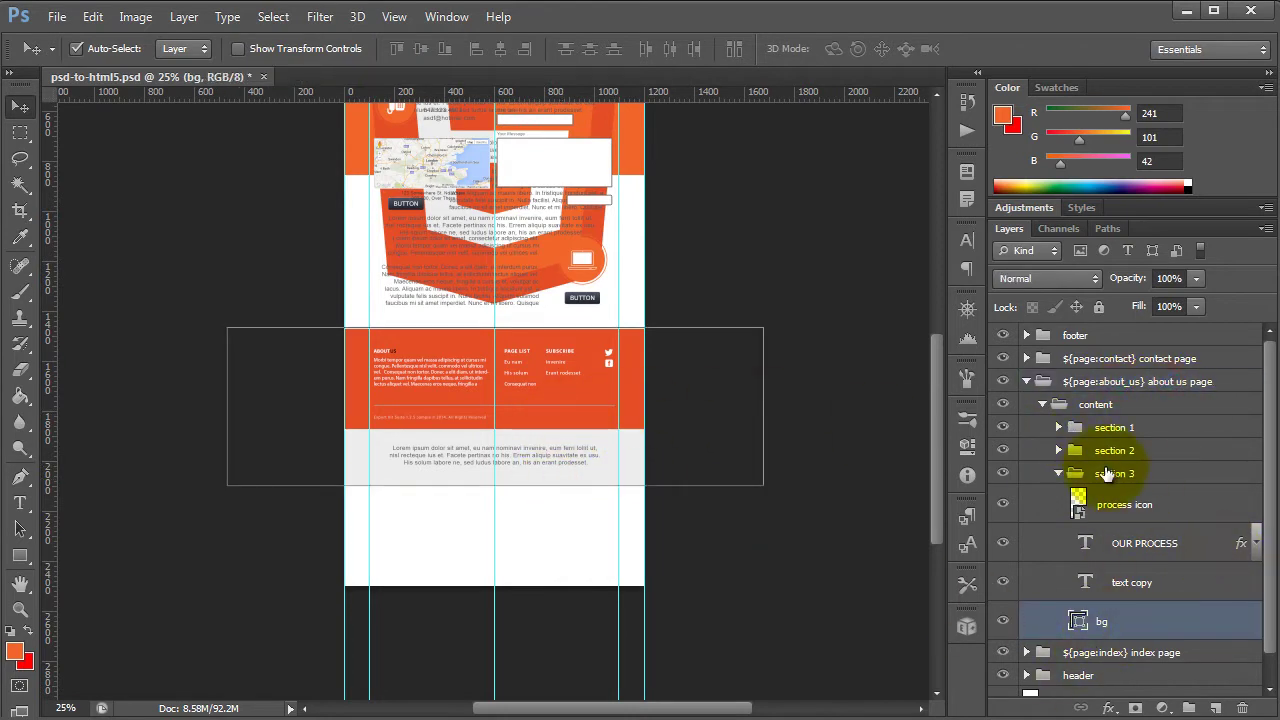
left_click(1058, 473)
left_click(1042, 404)
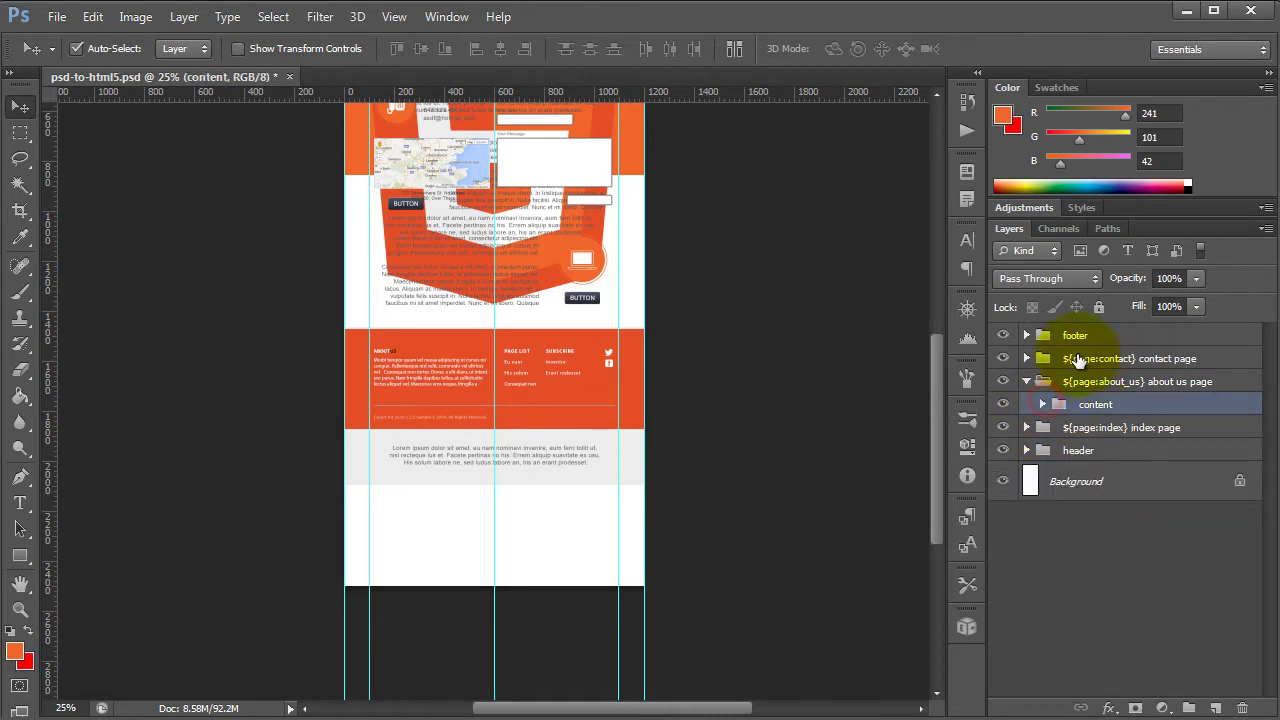
- Move the footer group straight down until it sits directly below the grey OUR PROCESS section of the about us page
left_click(1092, 337)
key("shift+Down")
key("shift+Down")
key("shift+Down")
key("shift+Down")
key("shift+Down")
key("shift+Down")
key("shift+Down")
key("shift+Down")
key("shift+Down")
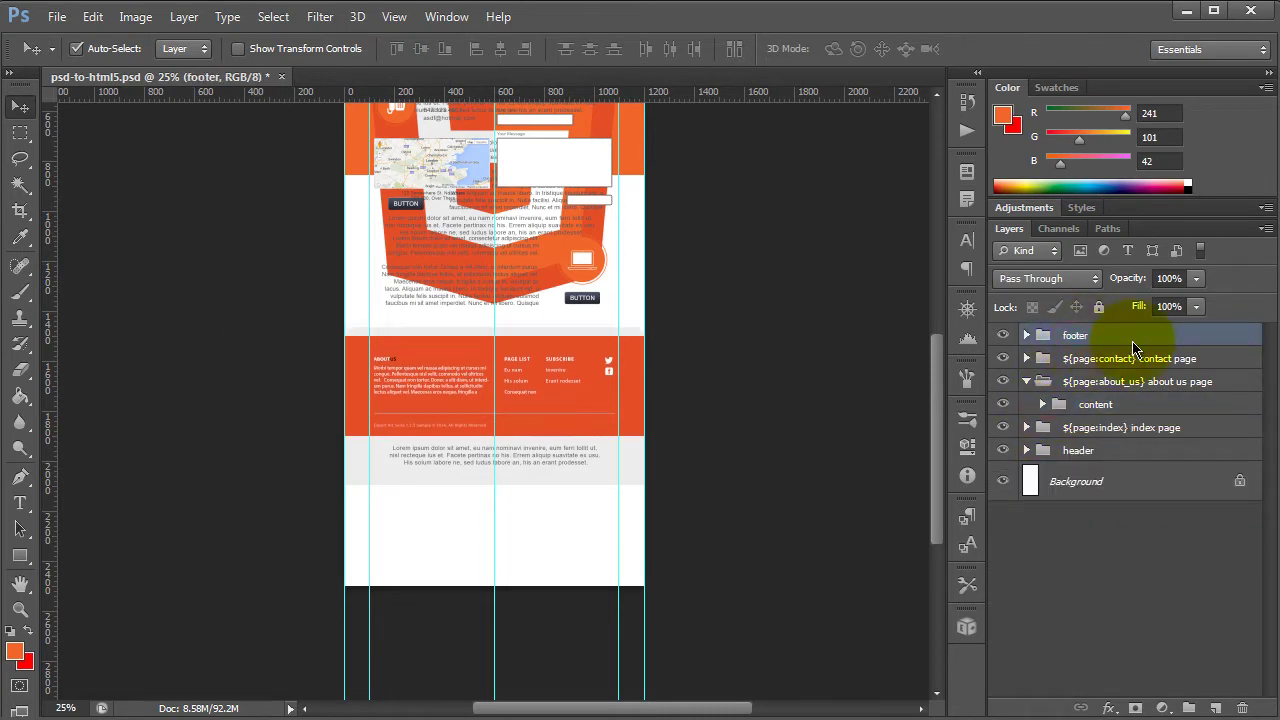
key("shift+Down")
key("shift+Down")
key("shift+Down")
key("shift+Down")
key("shift+Down")
key("shift+Down")
key("shift+Down")
key("shift+Down")
key("shift+Down")
key("shift+Down")
key("shift+Down")
key("shift+Down")
key("shift+Down")
key("shift+Down")
key("shift+Down")
key("shift+Down")
key("shift+Down")
key("shift+Down")
key("shift+Down")
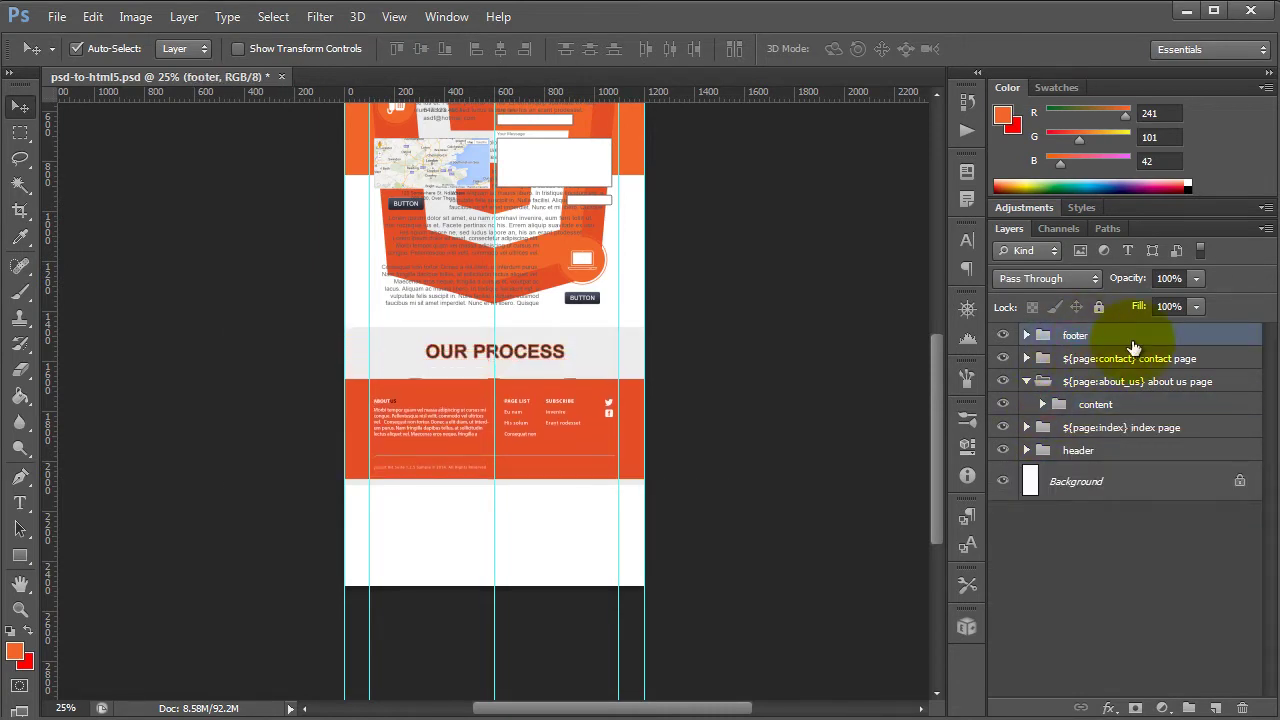
key("shift+Down")
key("shift+Down")
key("shift+Down")
key("shift+Down")
key("shift+Down")
key("shift+Down")
key("shift+Down")
key("shift+Down")
key("shift+Down")
key("shift+Down")
key("shift+Down")
key("shift+Down")
key("shift+Down")
key("shift+Down")
key("shift+Down")
key("shift+Down")
key("shift+Down")
key("shift+Down")
key("shift+Down")
key("shift+Down")
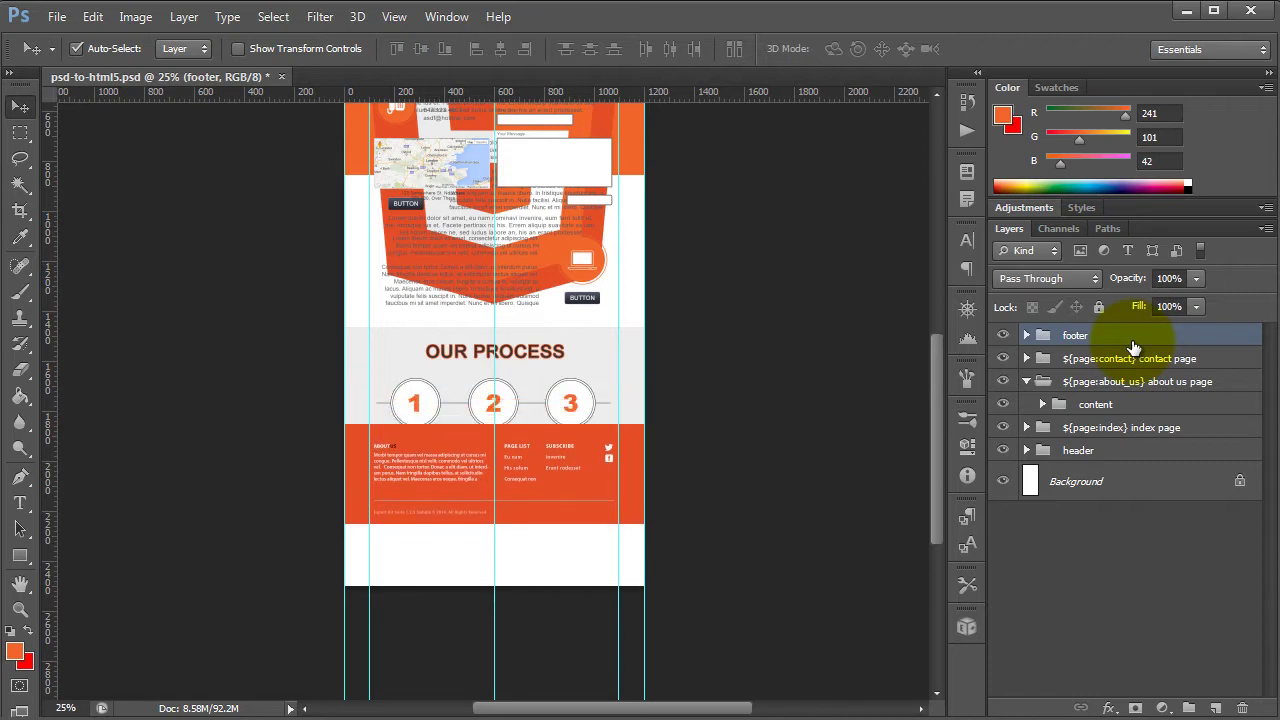
key("shift+Down")
key("shift+Down")
key("shift+Down")
key("shift+Down")
key("shift+Down")
key("shift+Down")
key("shift+Down")
key("shift+Down")
key("shift+Down")
key("shift+Down")
key("shift+Down")
key("shift+Down")
key("shift+Down")
key("shift+Down")
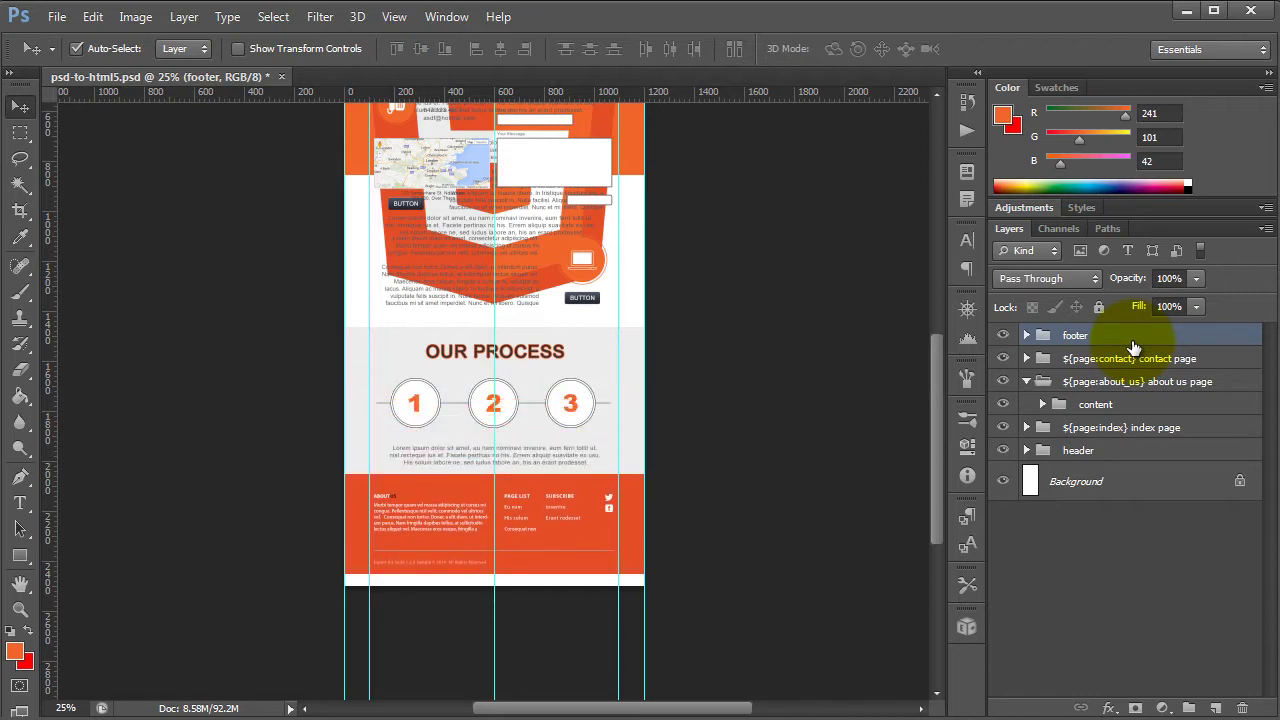
key("shift+Down")
key("shift+Down")
key("shift+Up")
key("shift+Up")
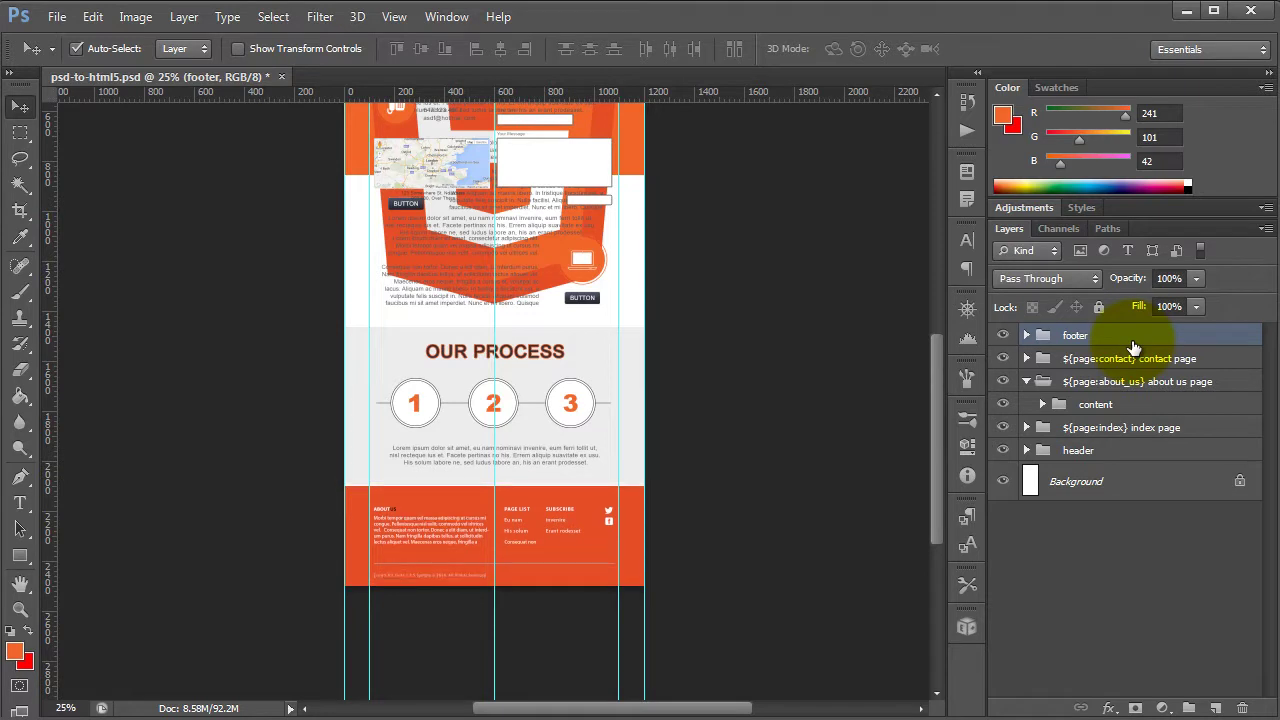
key("shift+Down")
key("shift+Up")
- Check up close that the footer meets the grey section's lower edge and leaves a thin strip of canvas beneath it
scroll(500, 557, "up", 6)
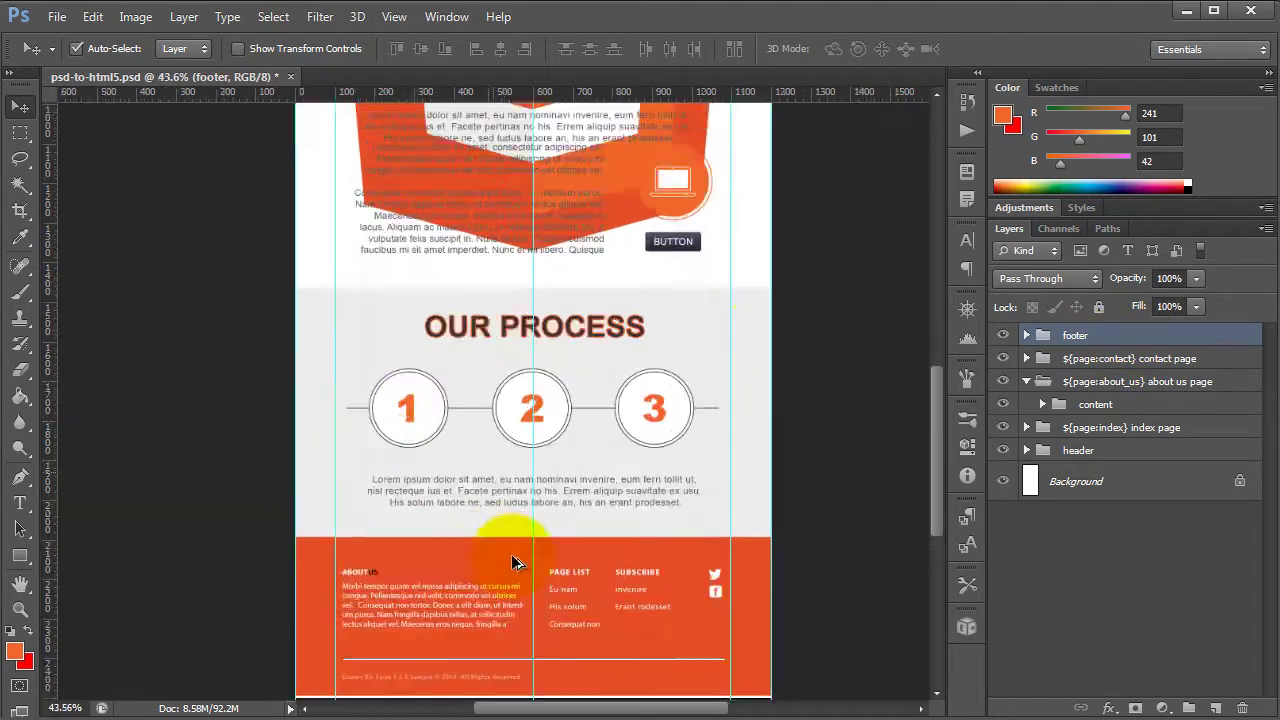
scroll(677, 568, "up", 3)
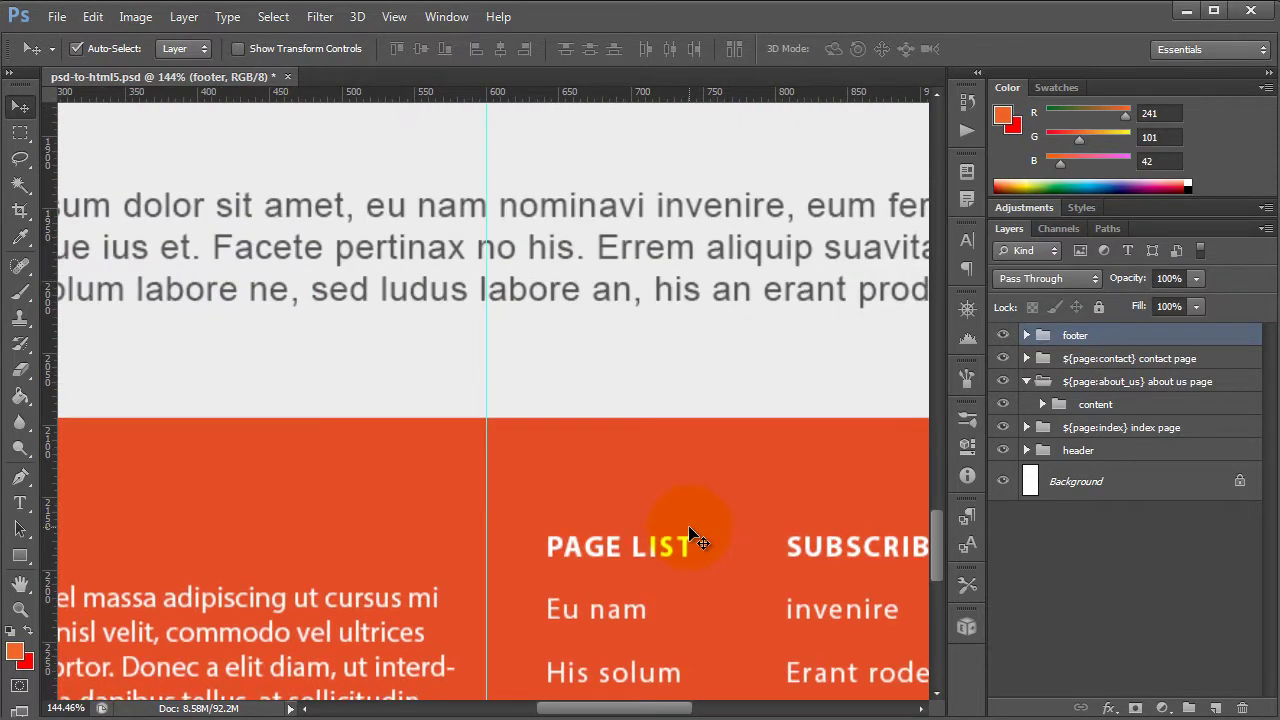
key("Down")
key("Up")
scroll(690, 540, "down", 5)
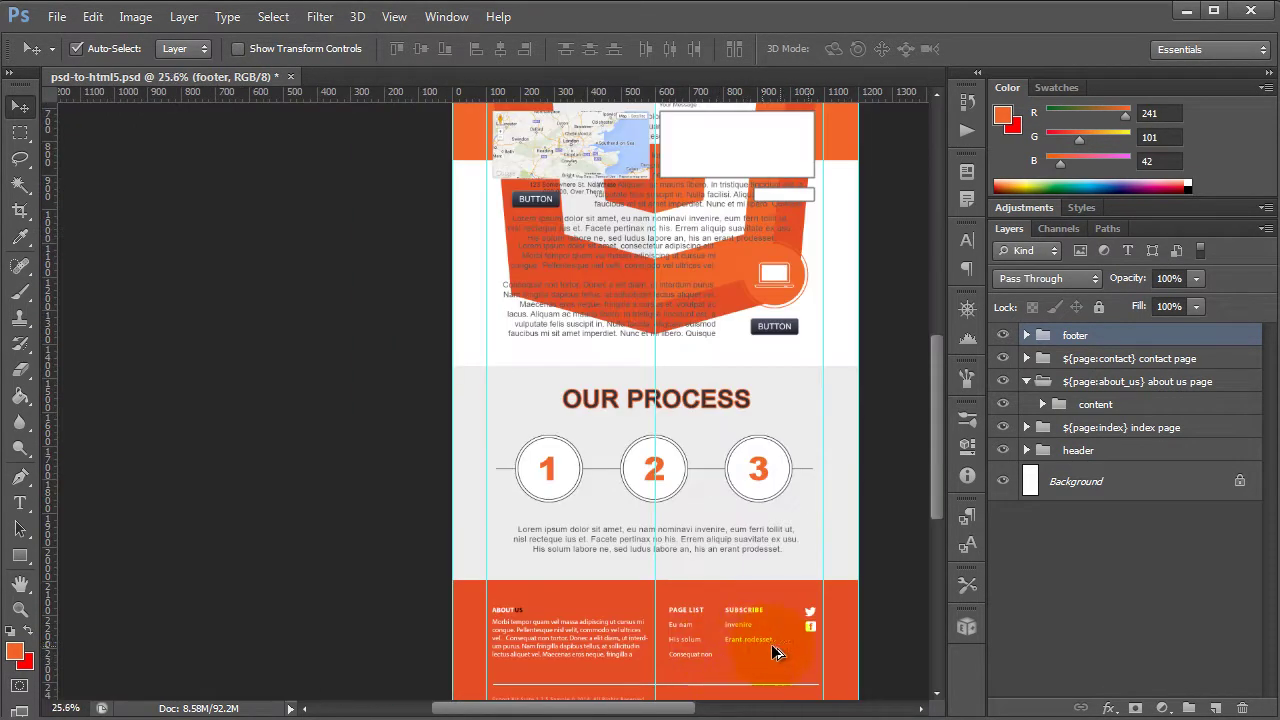
scroll(543, 680, "down", 1)
scroll(523, 700, "up", 5)
scroll(600, 668, "up", 3)
scroll(680, 651, "down", 4)
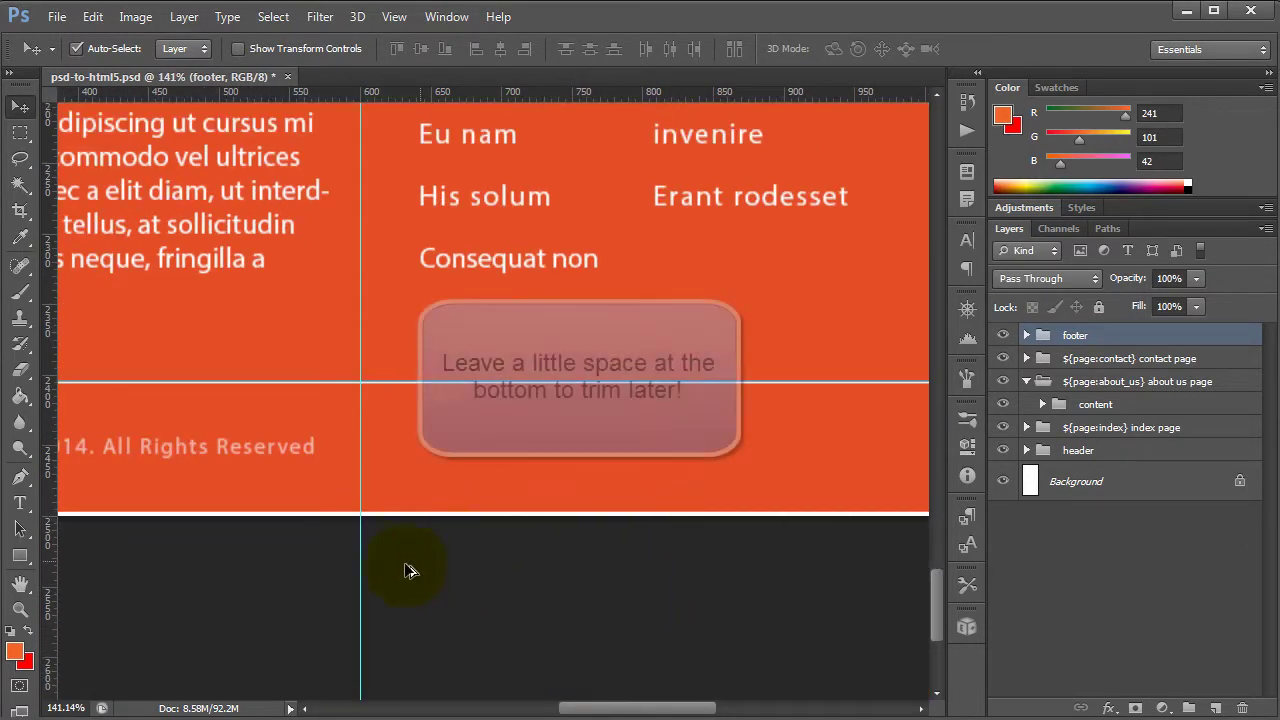
scroll(380, 543, "down", 6)
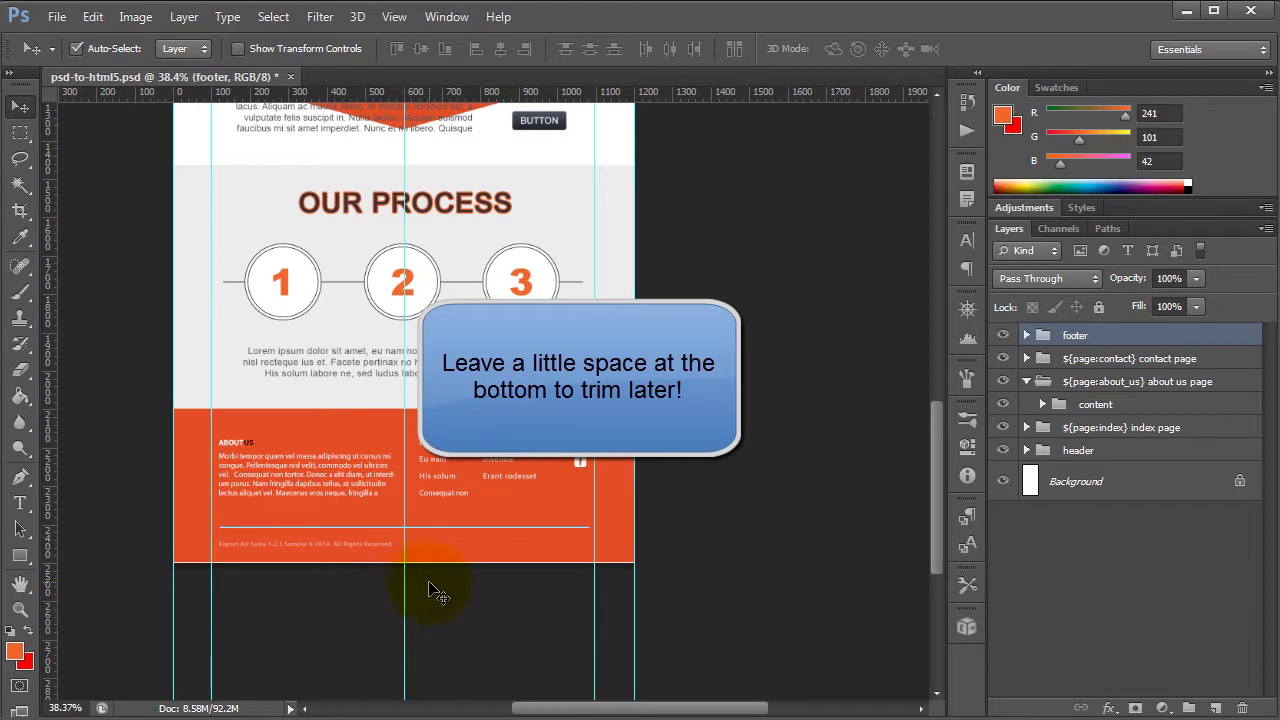
- Set the canvas height to 2800 pixels, anchored at the top centre so the extension is added below the footer
key("ctrl+alt+c")
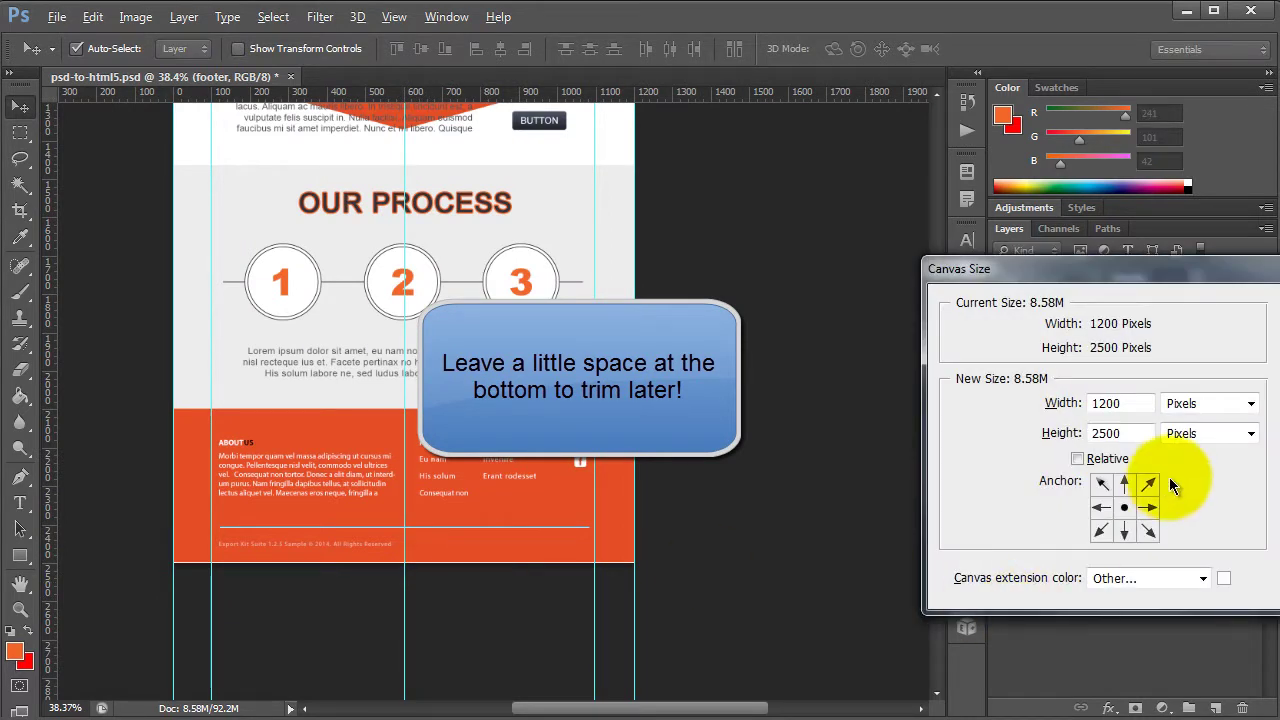
left_click(1124, 484)
double_click(1112, 437)
type("2800")
key("Return")
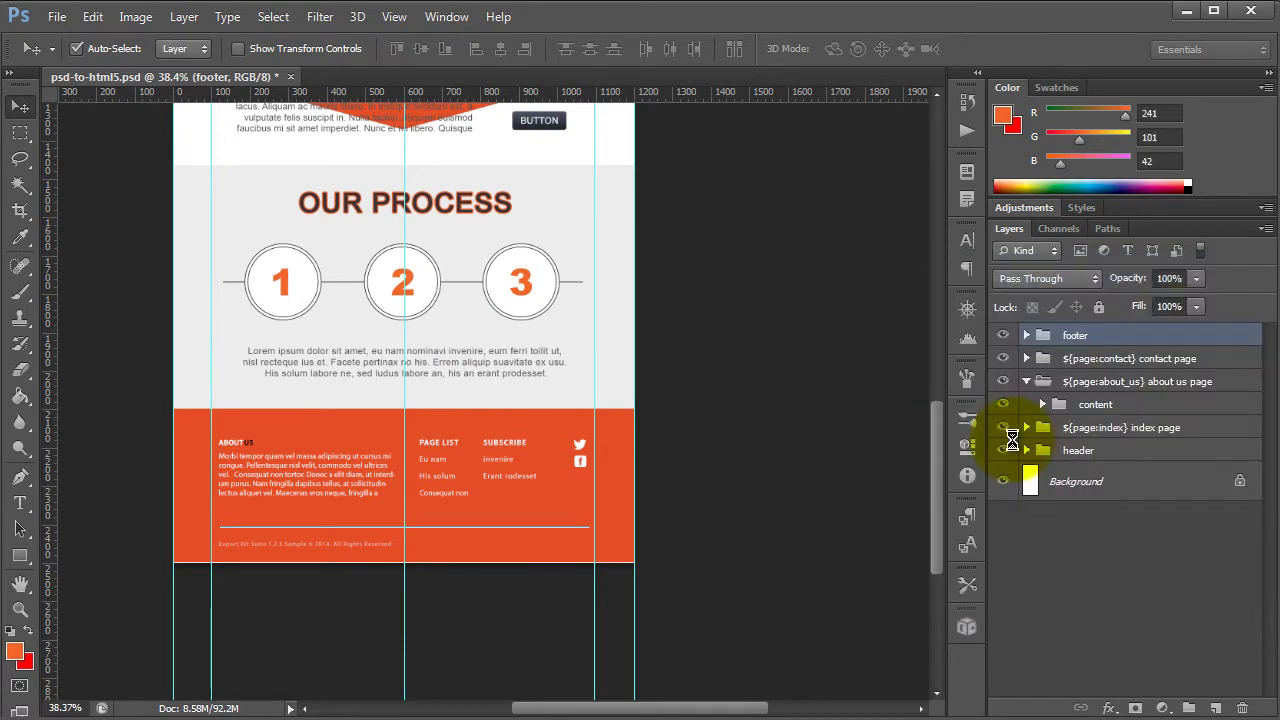
left_click(786, 540)
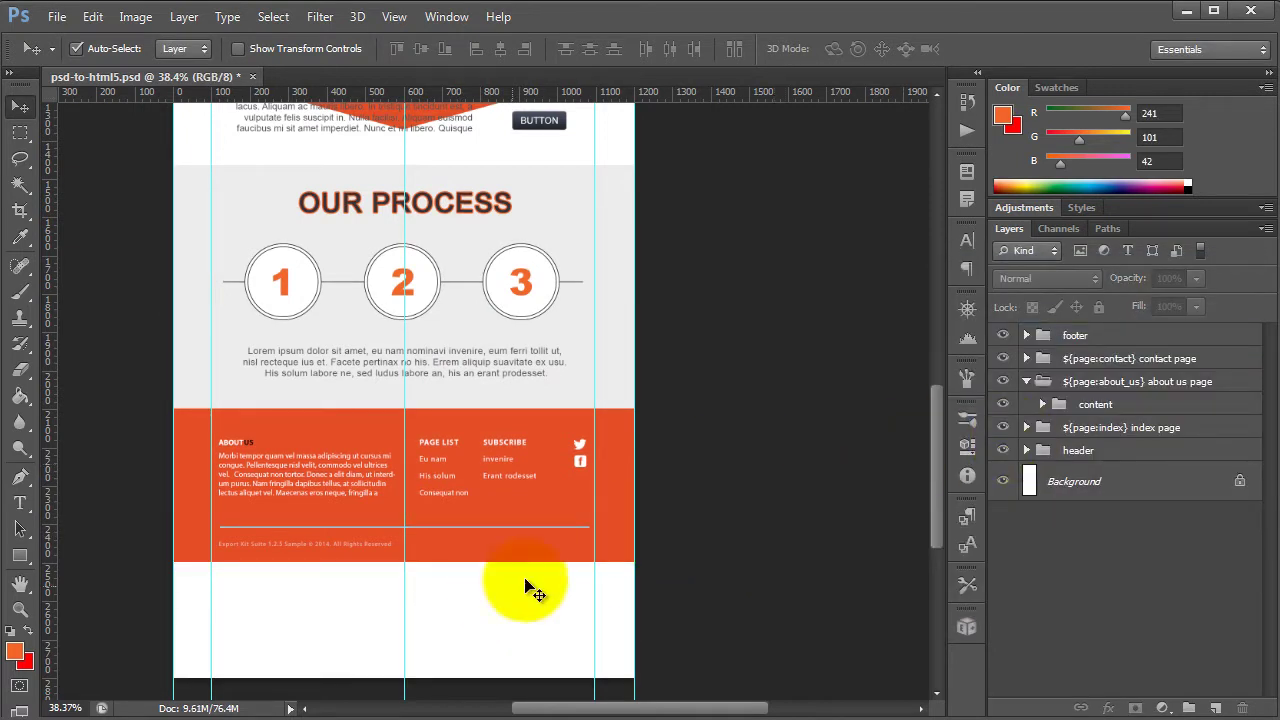
- Trim only the bottom of the canvas, based on the bottom right pixel color, to remove the white space under the footer
scroll(451, 663, "down", 3)
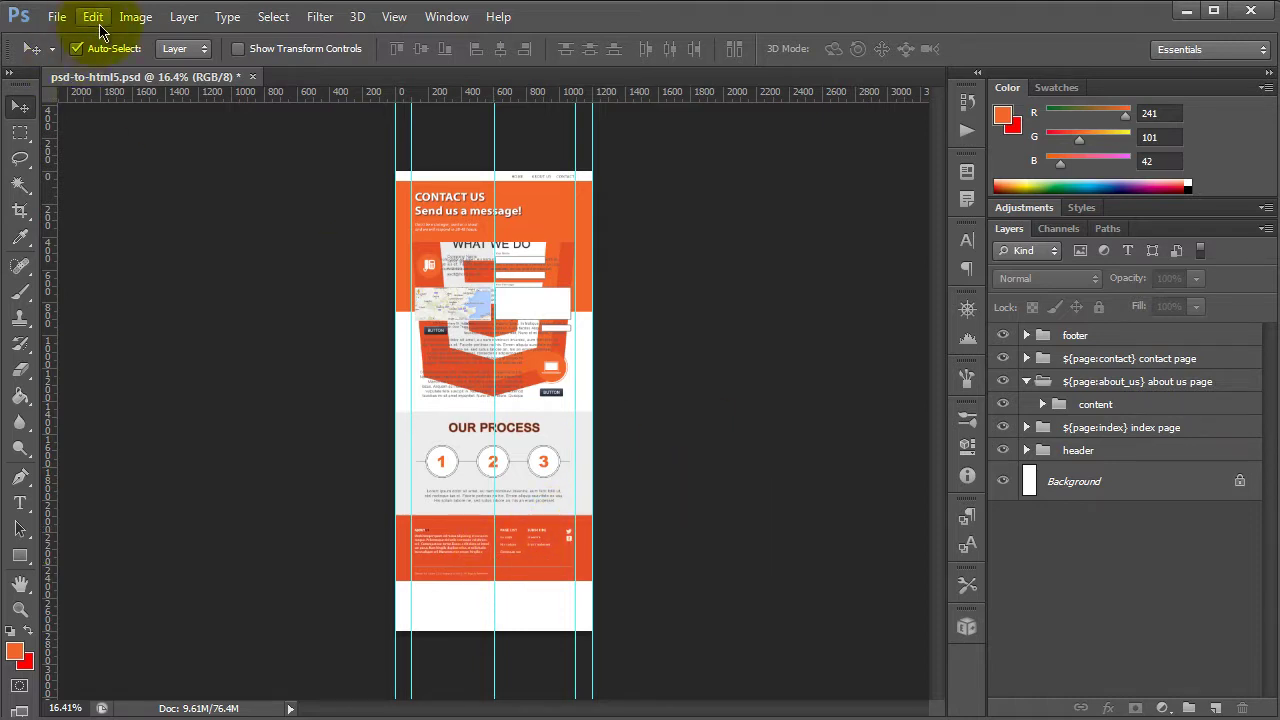
left_click(142, 24)
left_click(146, 238)
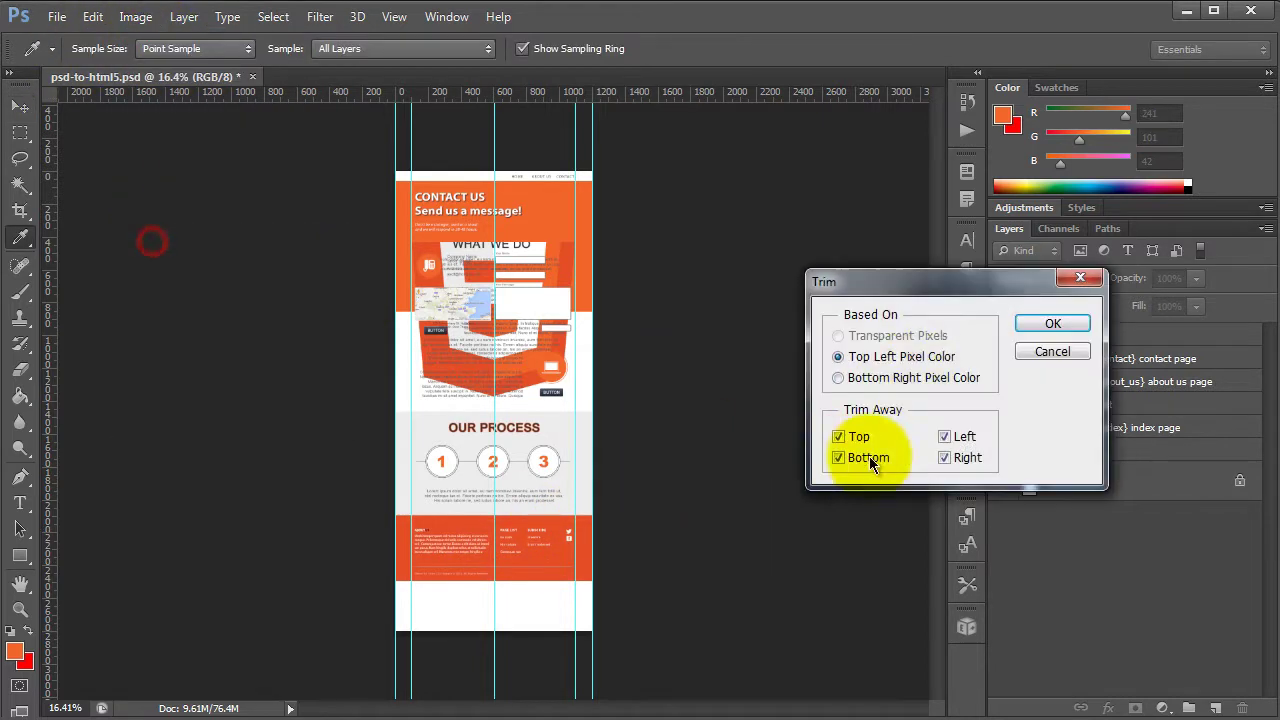
left_click(914, 382)
left_click(838, 436)
left_click(944, 436)
left_click(944, 457)
left_click(838, 436)
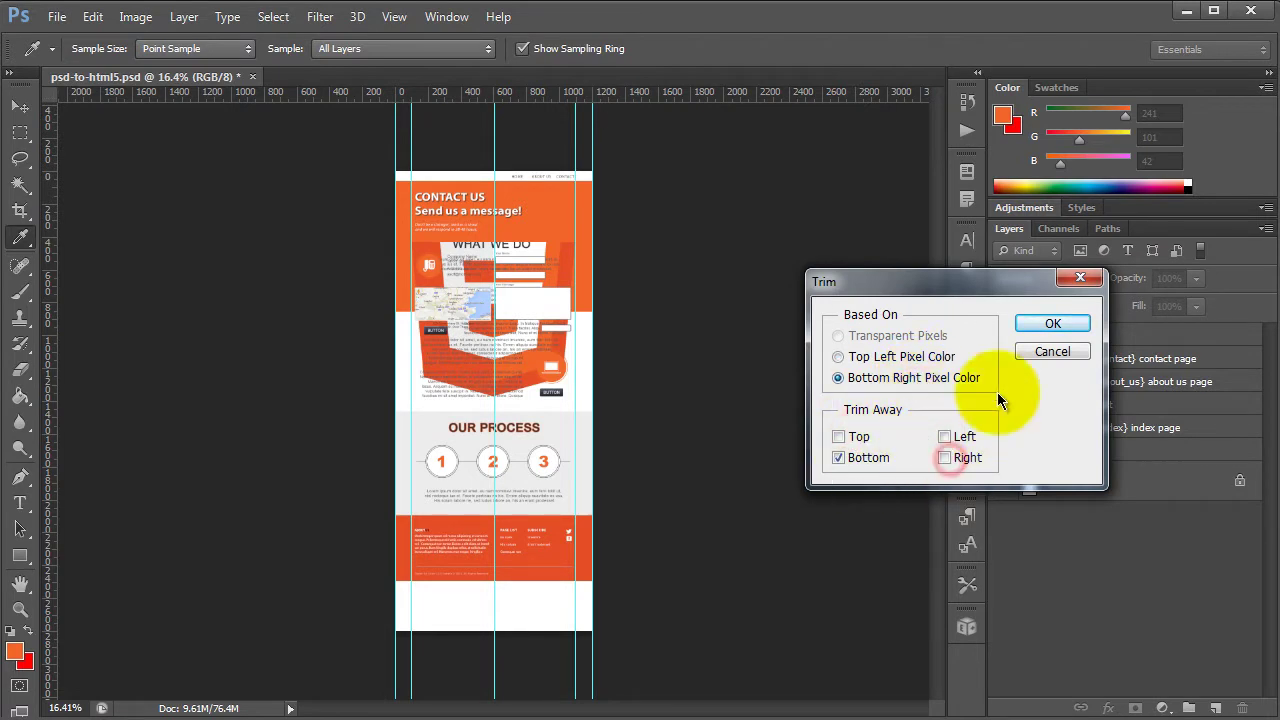
left_click(1053, 323)
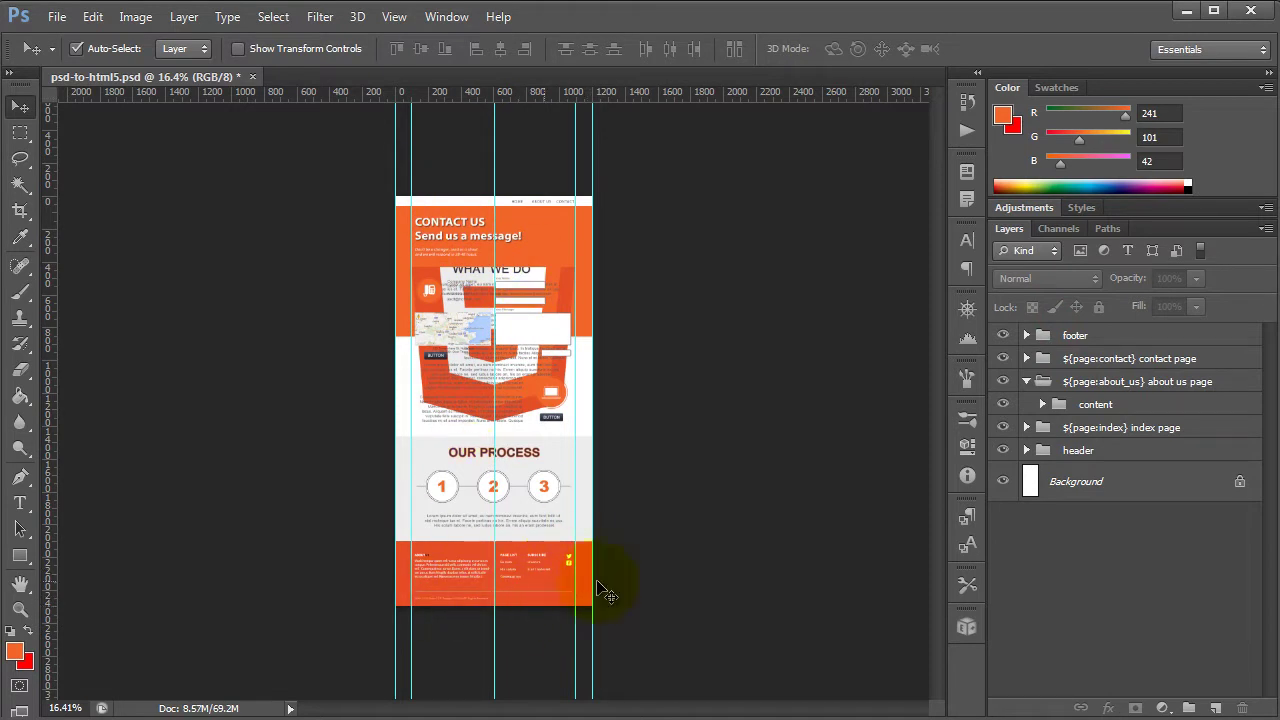
- Hide the contact and about us pages, then examine how section 1 is nested in the index page's content group
left_click(1027, 382)
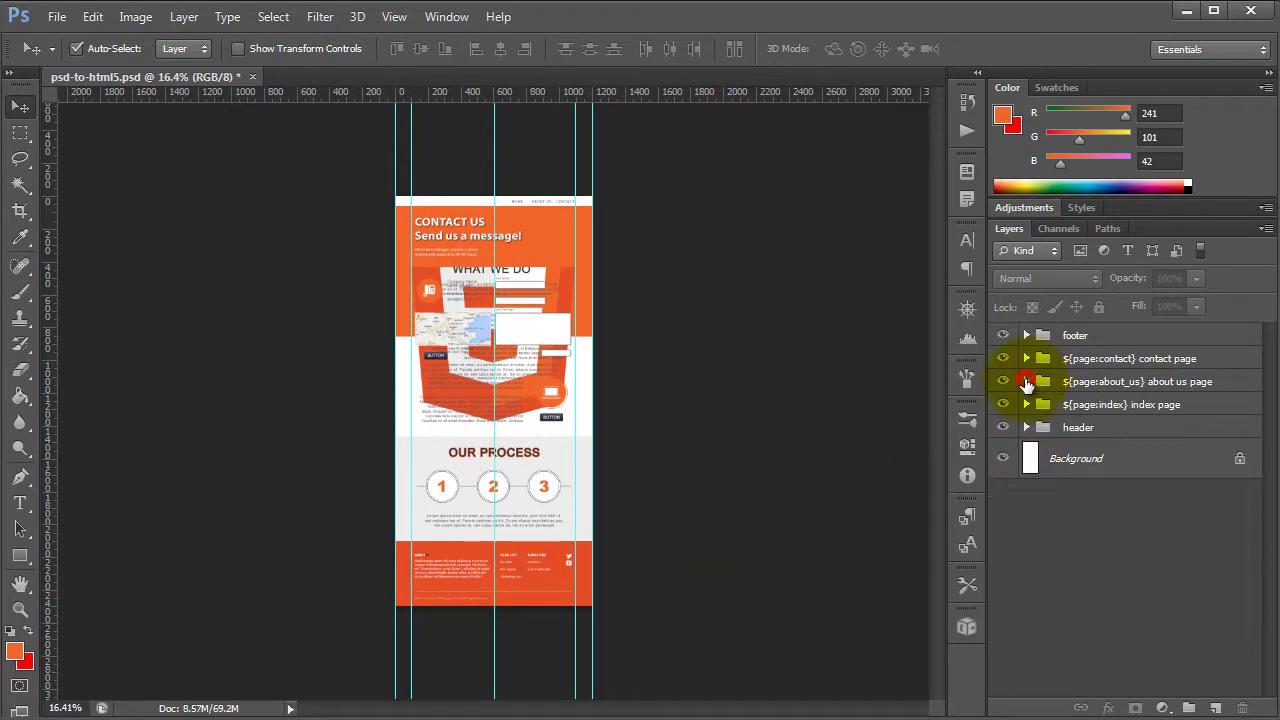
left_click_drag(1006, 381, 1006, 352)
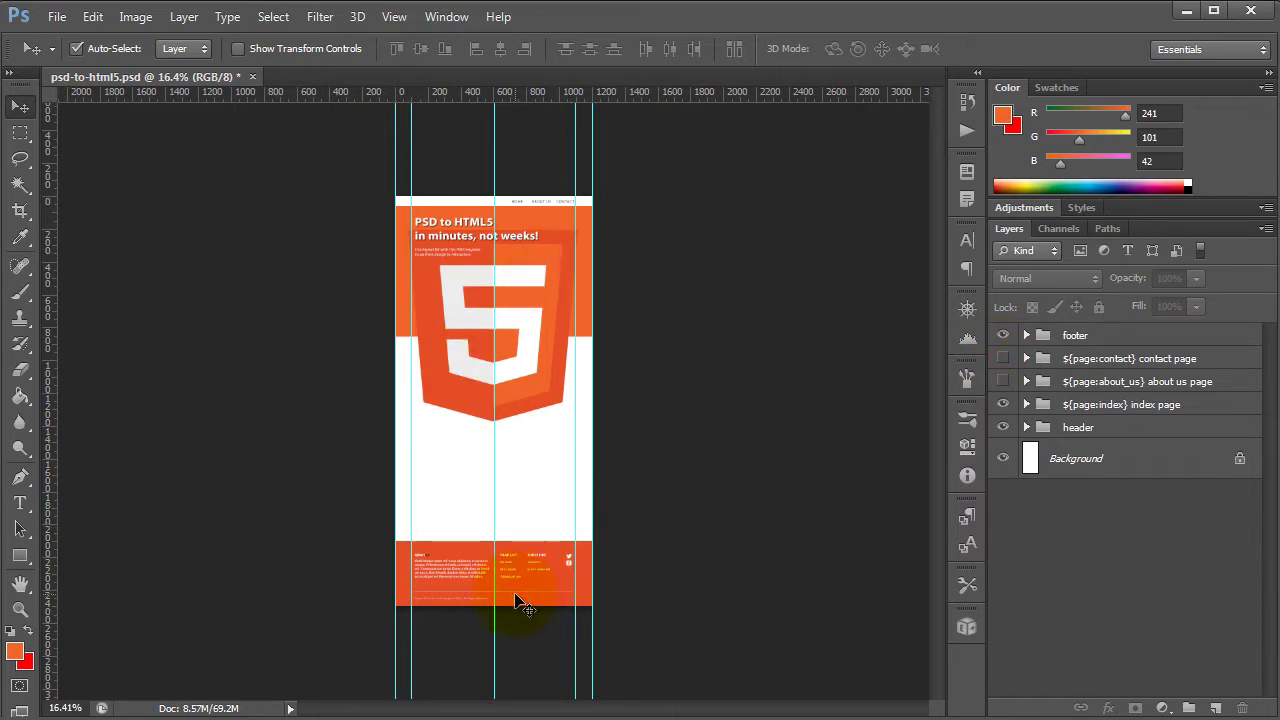
left_click(1027, 404)
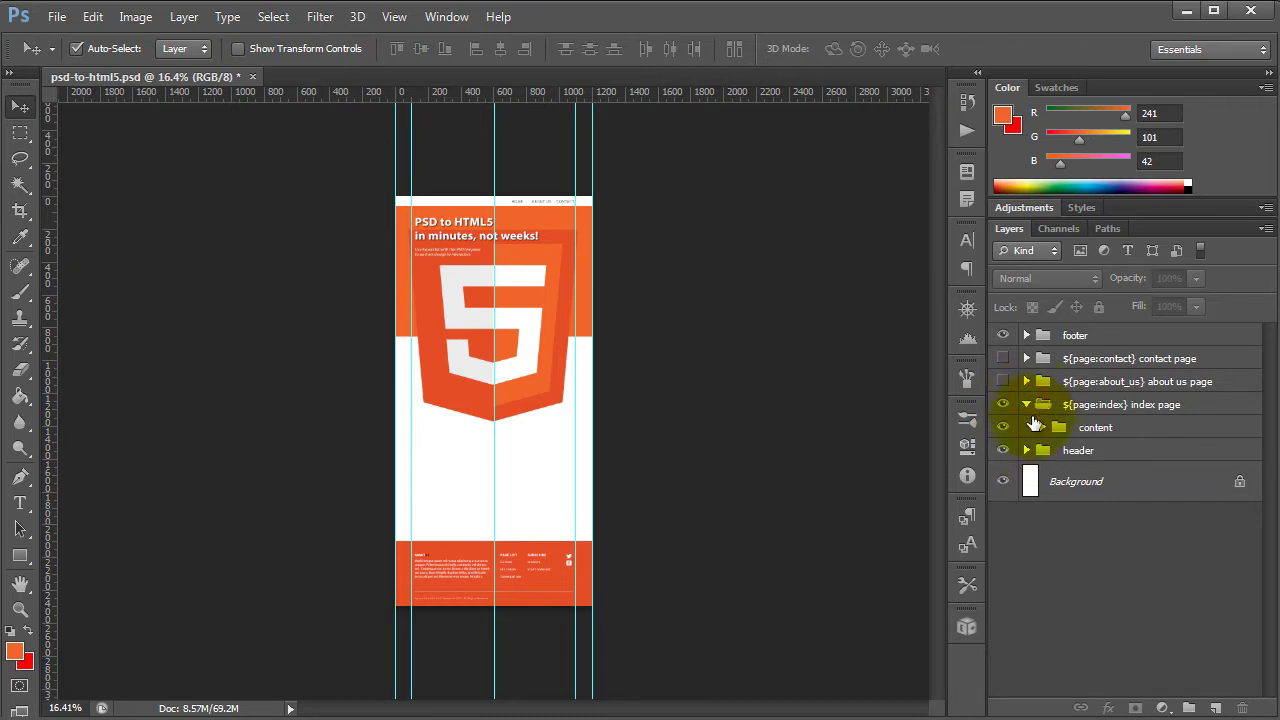
left_click(1041, 428)
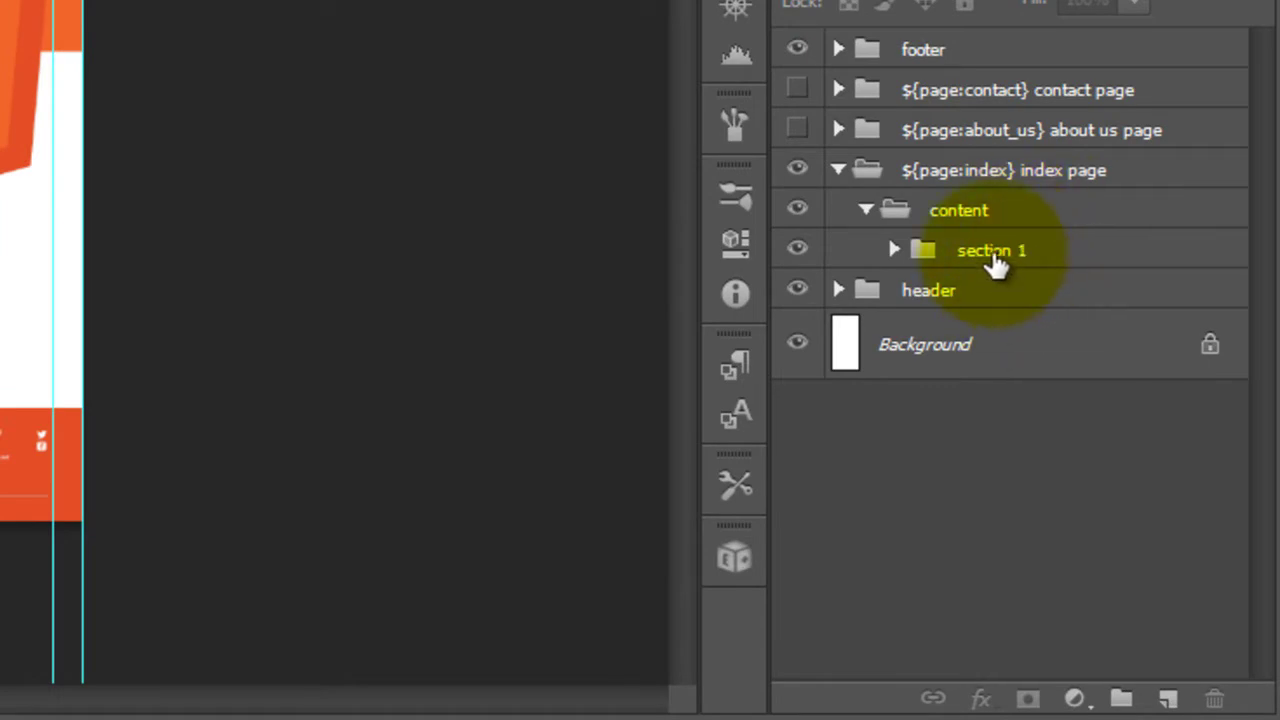
left_click(963, 222)
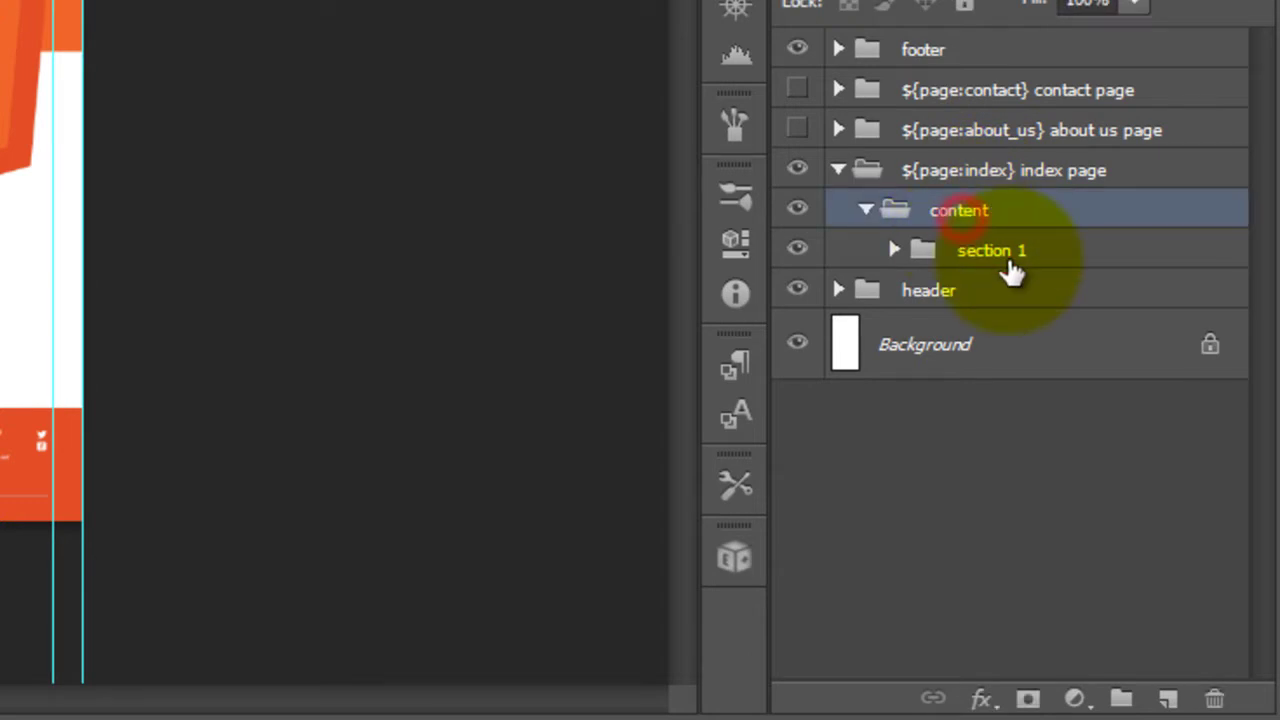
left_click(1018, 262)
left_click(970, 222)
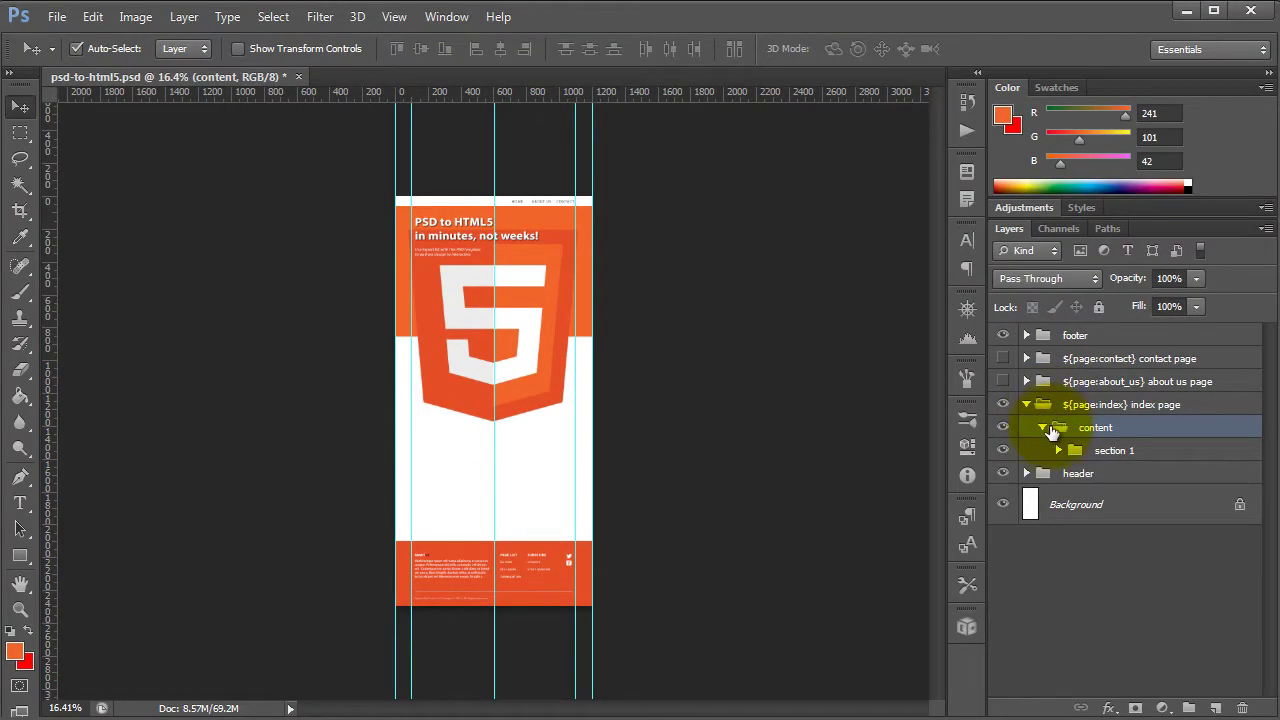
- Collapse the index page, show the about us page in its place, and examine the sections in its content group
left_click(1043, 427)
left_click(1024, 404)
left_click(1006, 382)
left_click(1006, 402)
left_click(1026, 382)
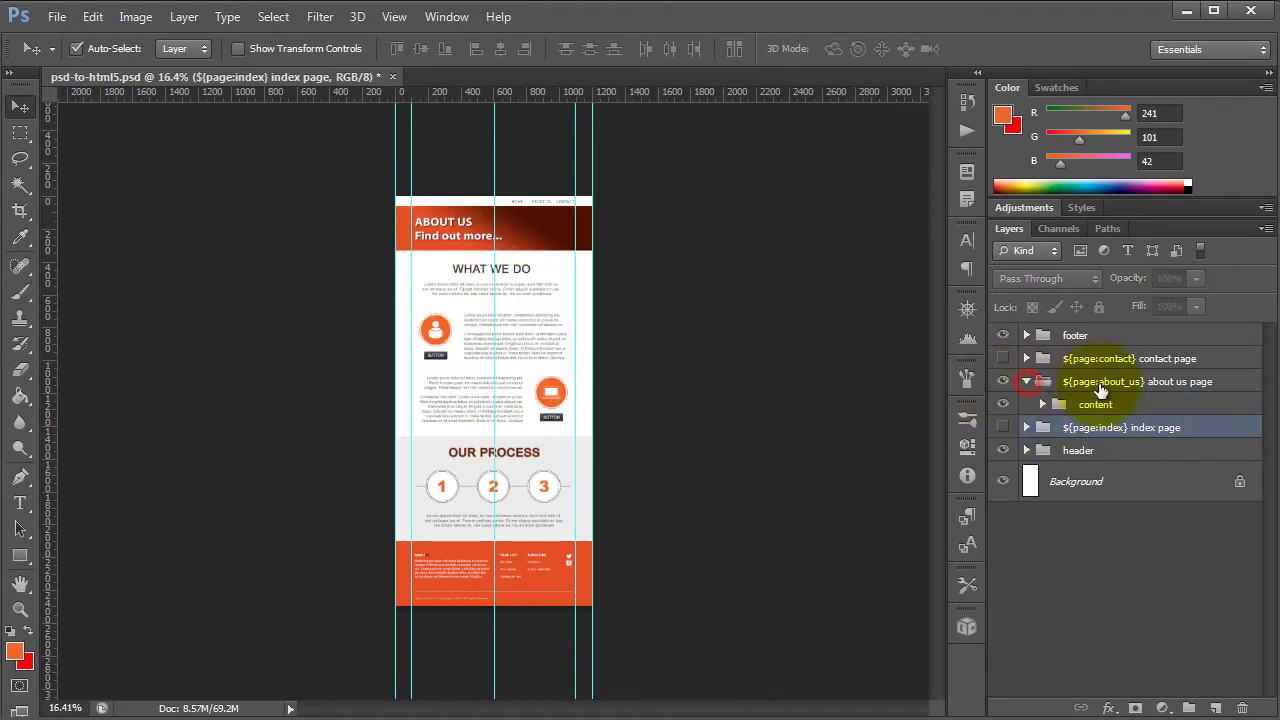
left_click(1046, 404)
left_click(1042, 404)
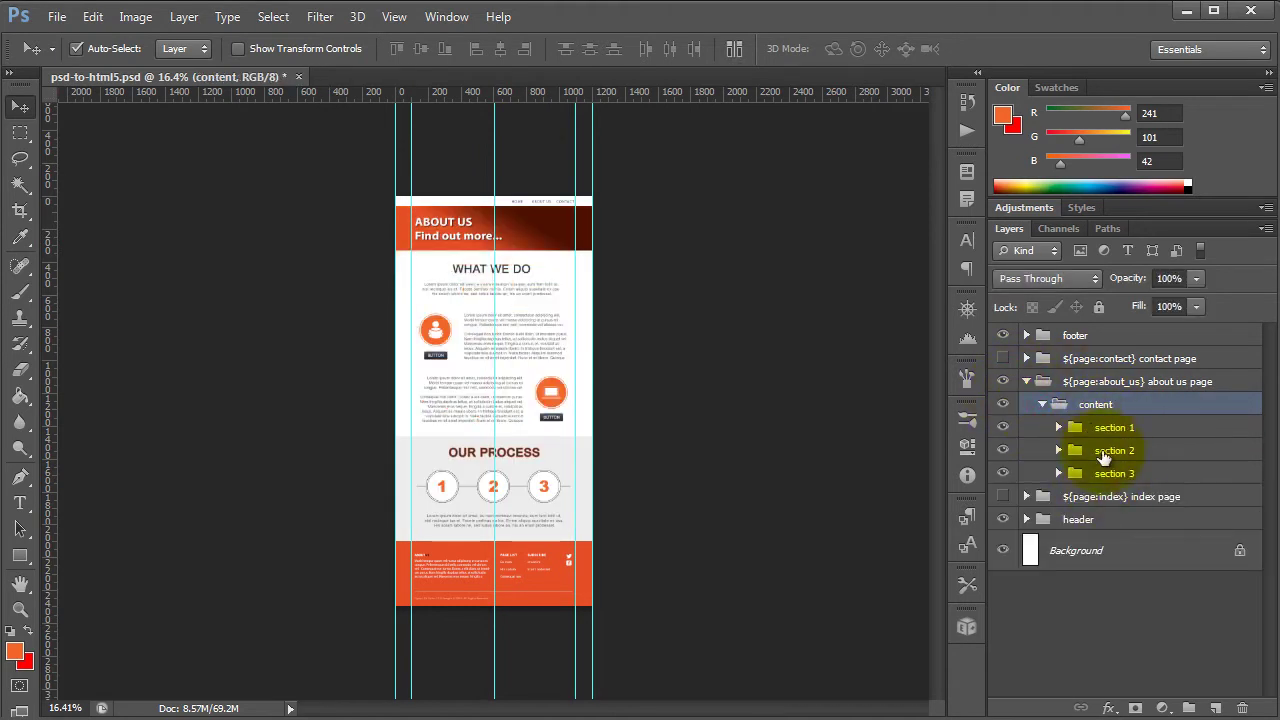
- Show the contact page instead of the about us page, examine the sections in its content group, and collapse it again
left_click(1026, 382)
left_click(1003, 381)
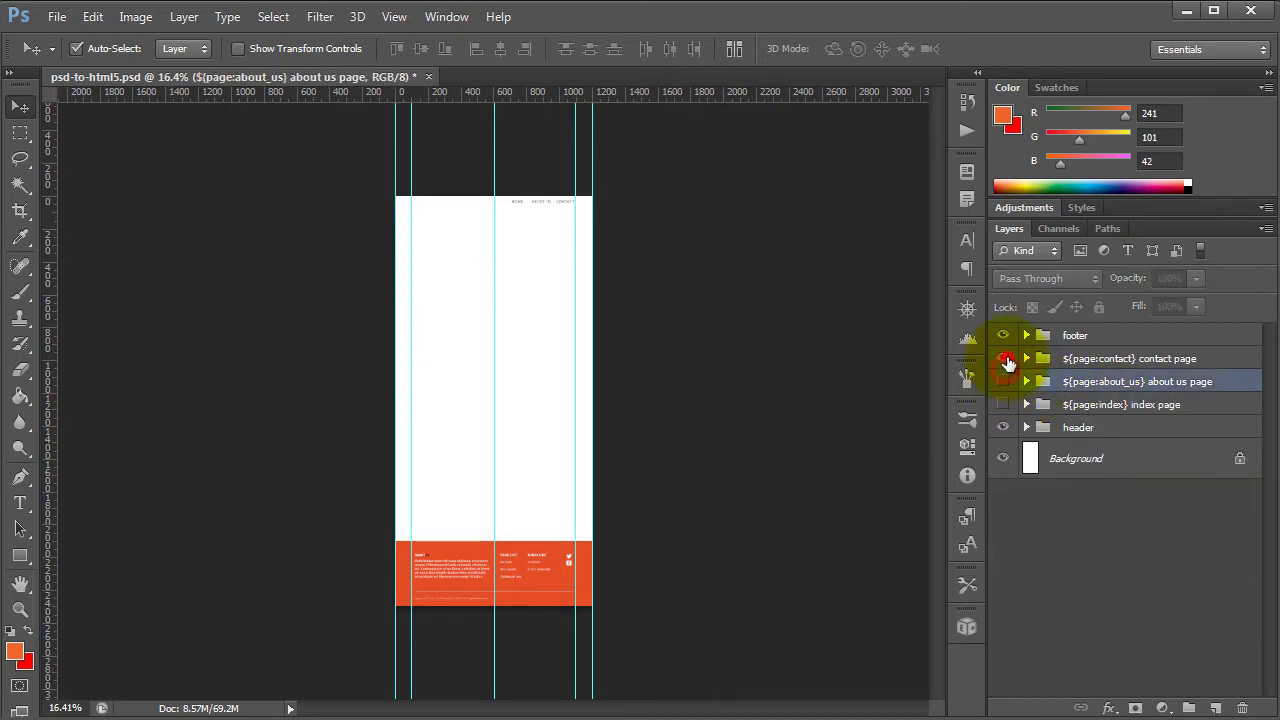
left_click(1003, 358)
left_click(1026, 358)
left_click(1090, 383)
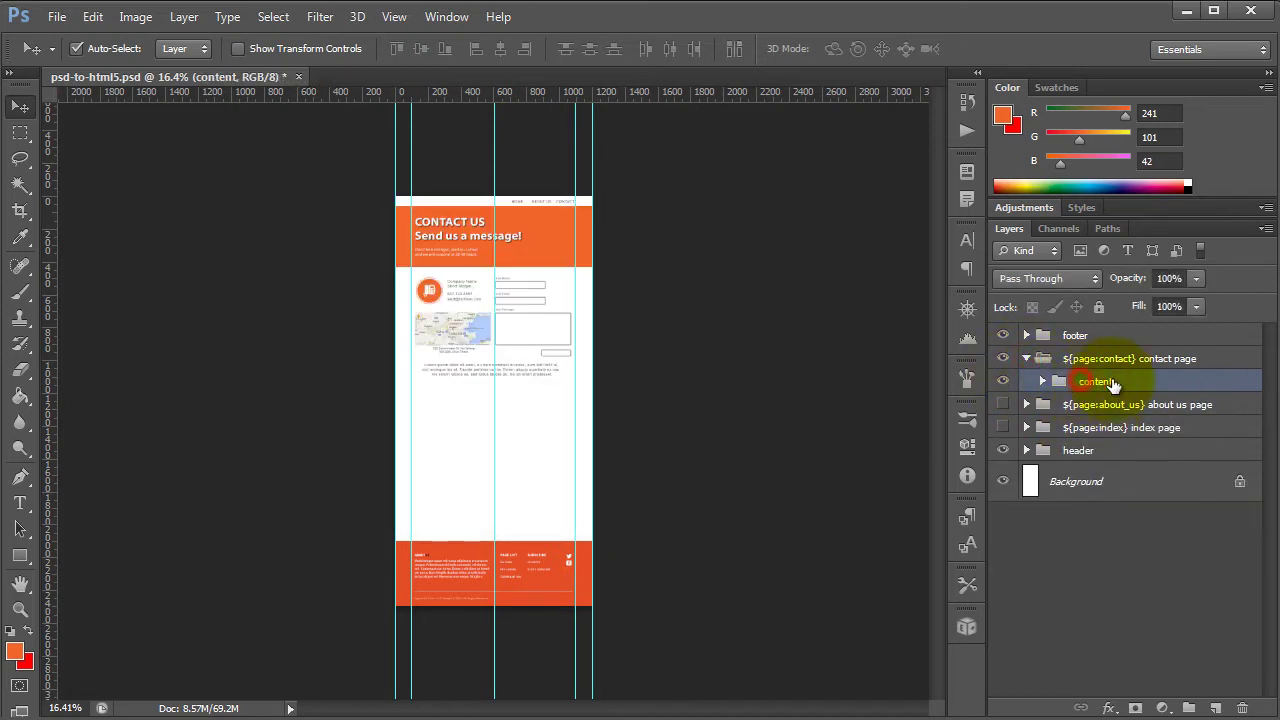
left_click(1043, 381)
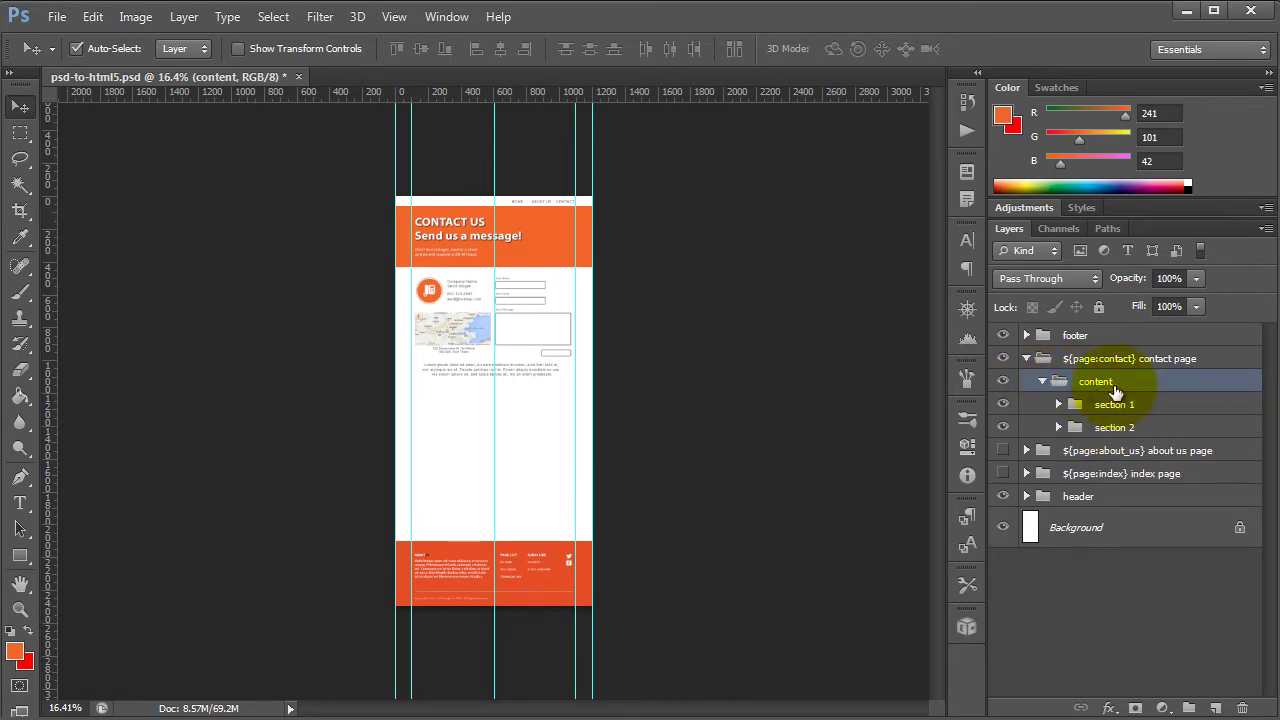
left_click(1045, 383)
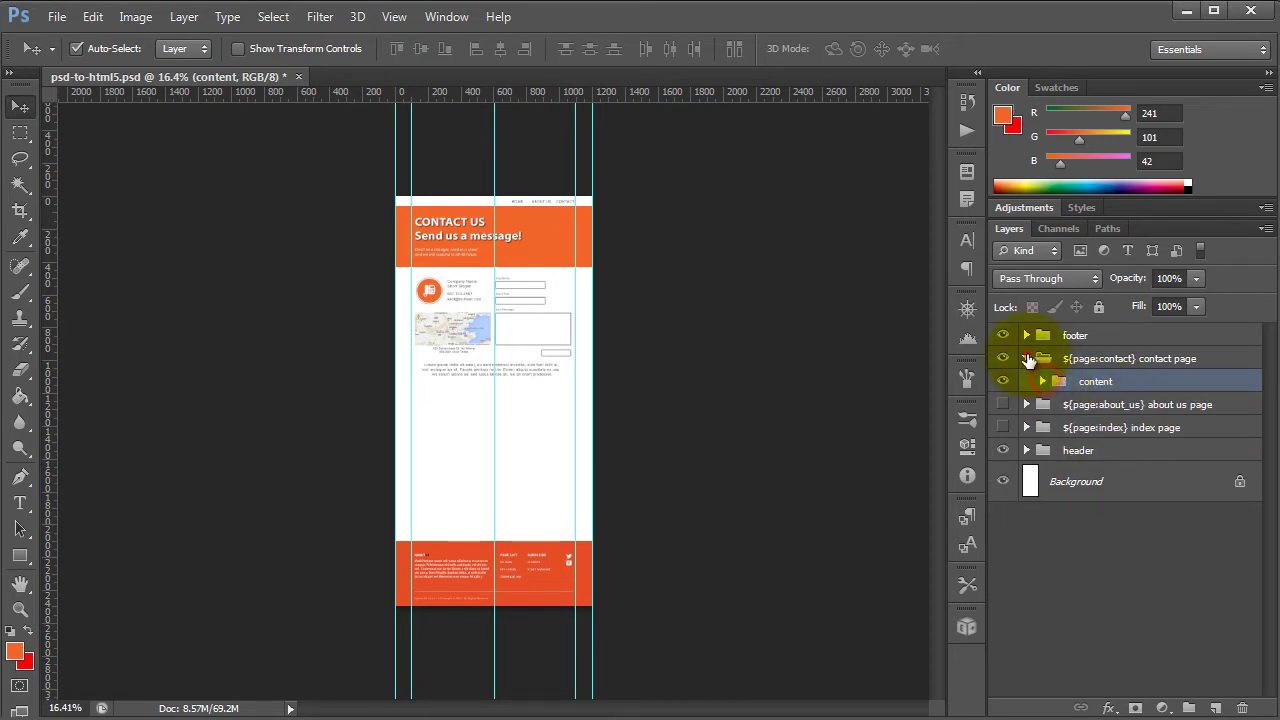
left_click(1026, 358)
- Open Export Kit, then switch to the file explorer and open the html5 folder inside the psd-to-html5 project's ftml-www folder
left_click(966, 627)
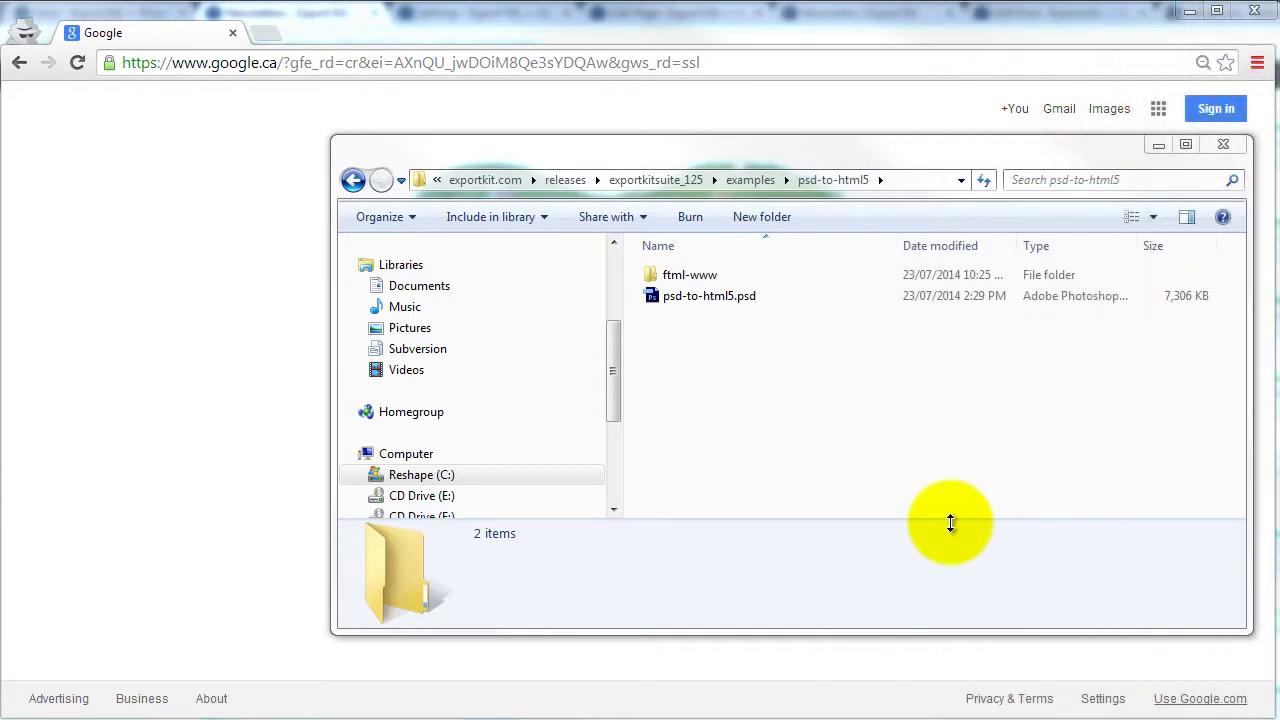
double_click(702, 274)
double_click(710, 274)
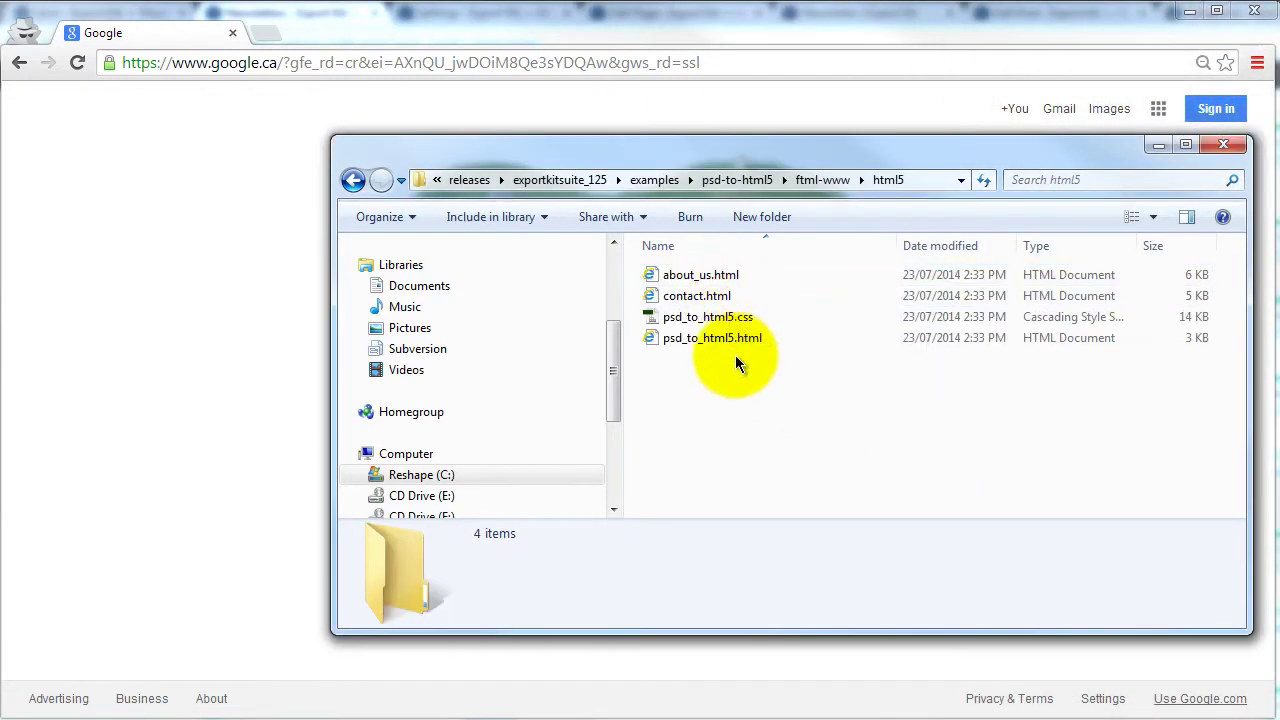
- Load psd_to_html5.html in the Chrome browser and look through the exported index, about us and contact pages
left_click_drag(735, 337, 637, 348)
left_click_drag(230, 258, 231, 259)
left_click_drag(1268, 238, 1186, 70)
left_click(927, 116)
left_click(1046, 123)
left_click_drag(1266, 152, 1190, 230)
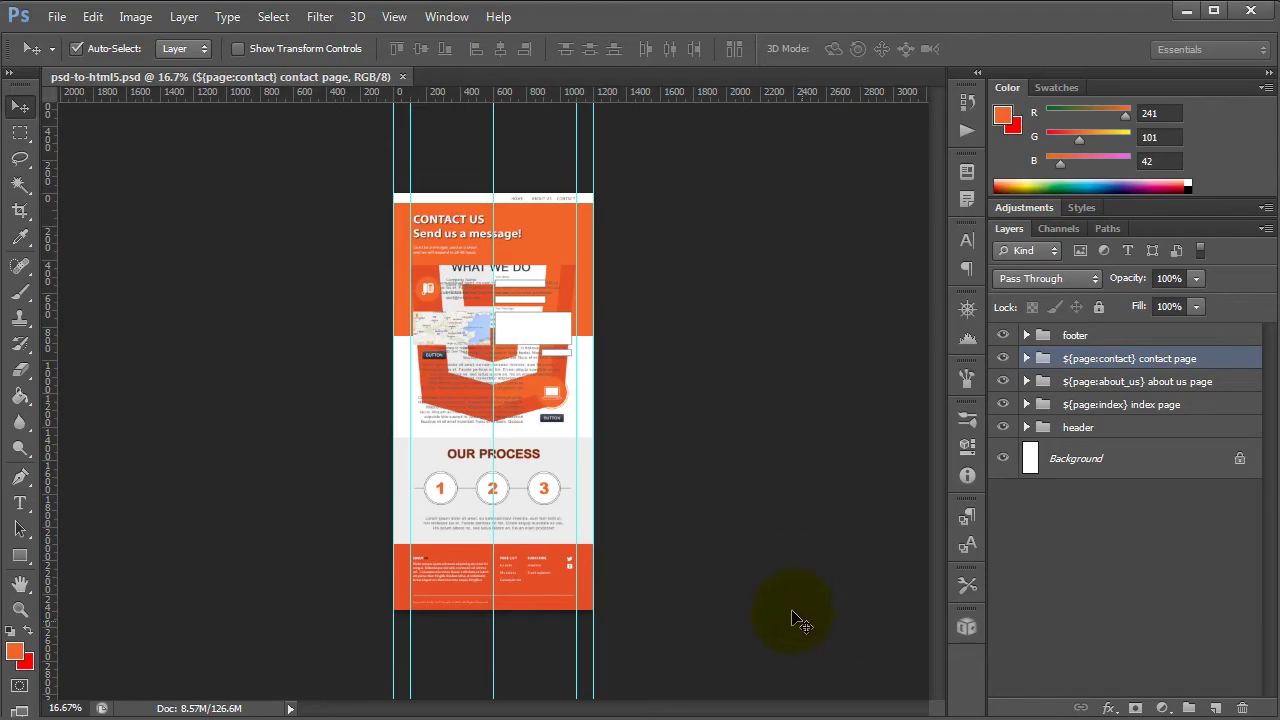
- Return to Photoshop and show the index, about us and contact pages one at a time to compare their content heights above the footer
left_click(1003, 381)
left_click(1003, 358)
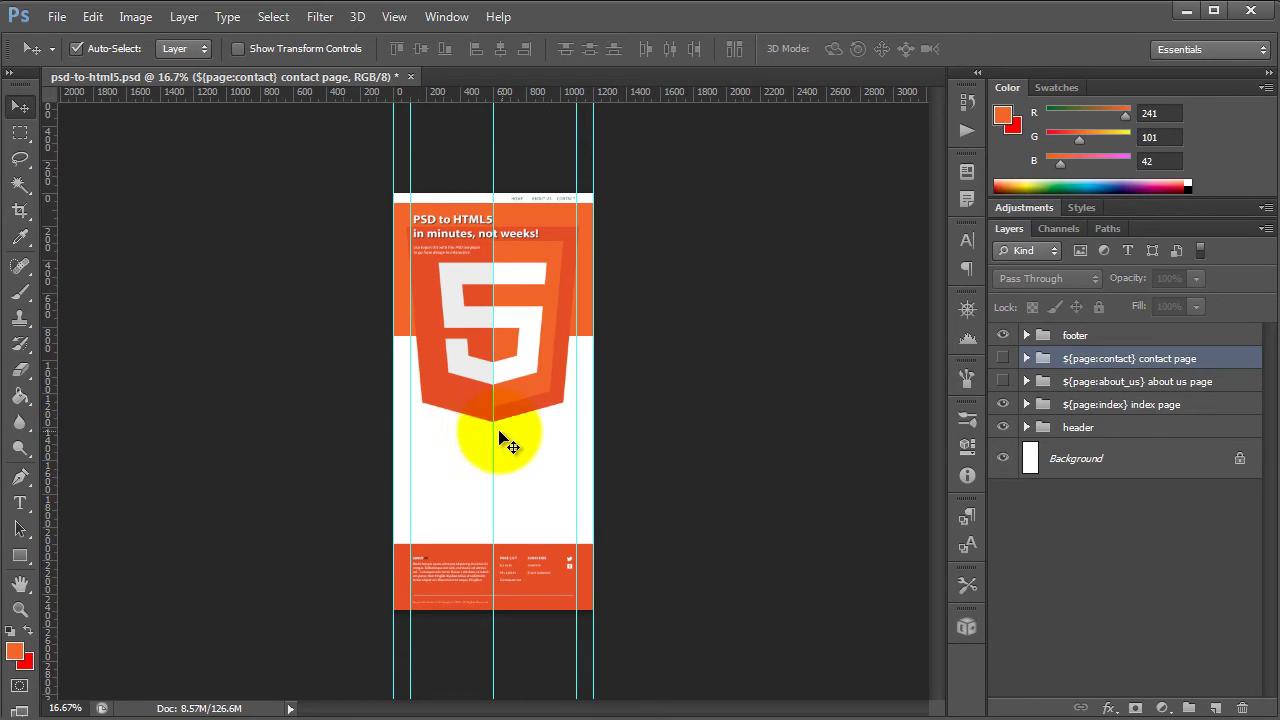
left_click(1003, 404)
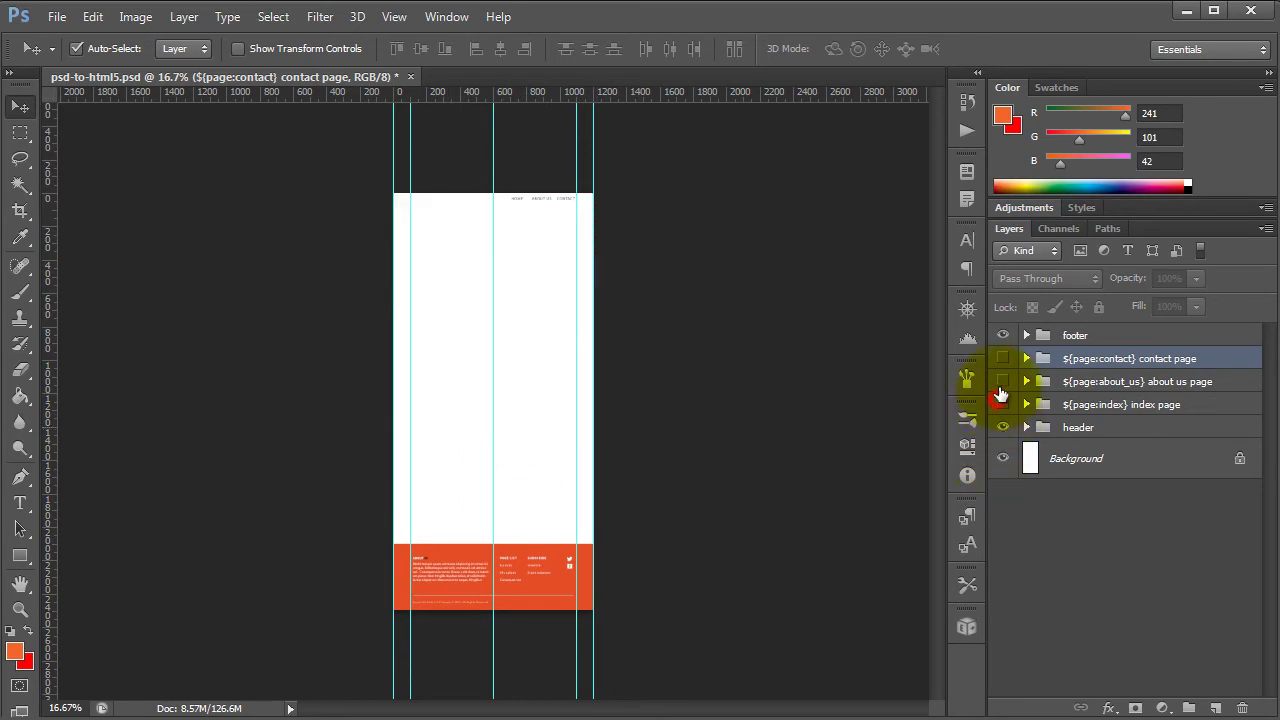
left_click(1003, 381)
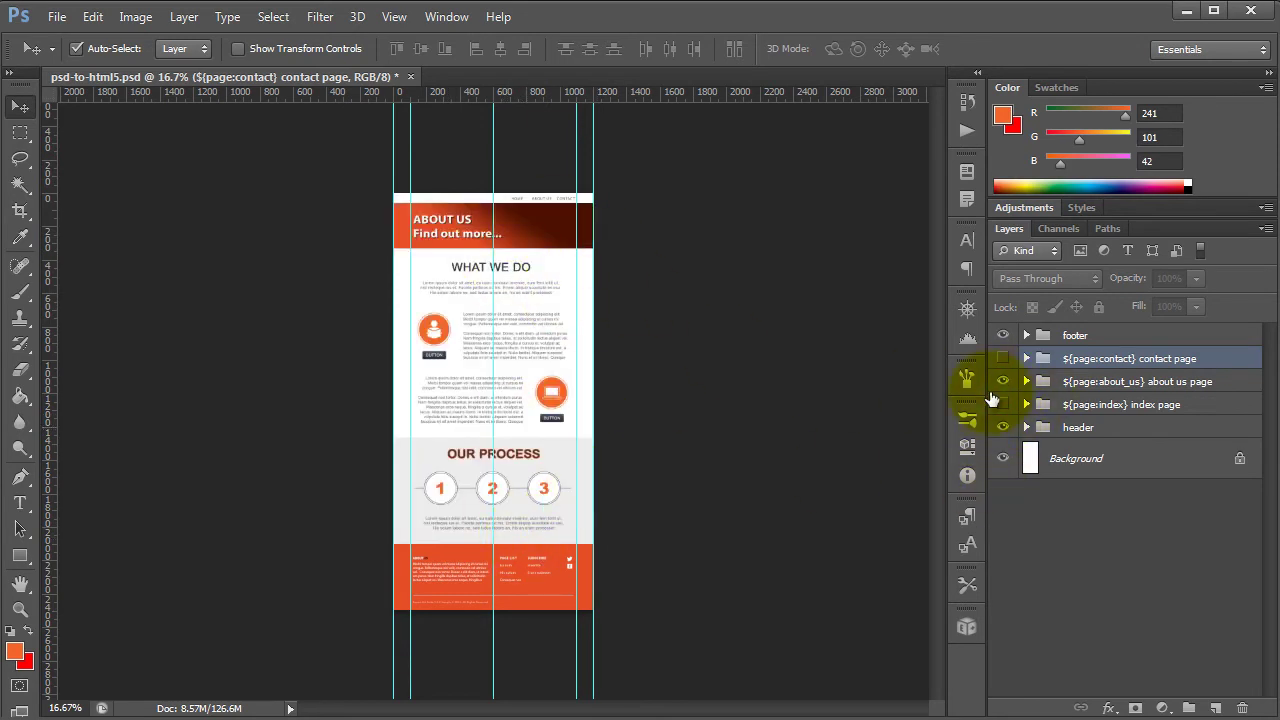
left_click(1003, 381)
left_click(1003, 358)
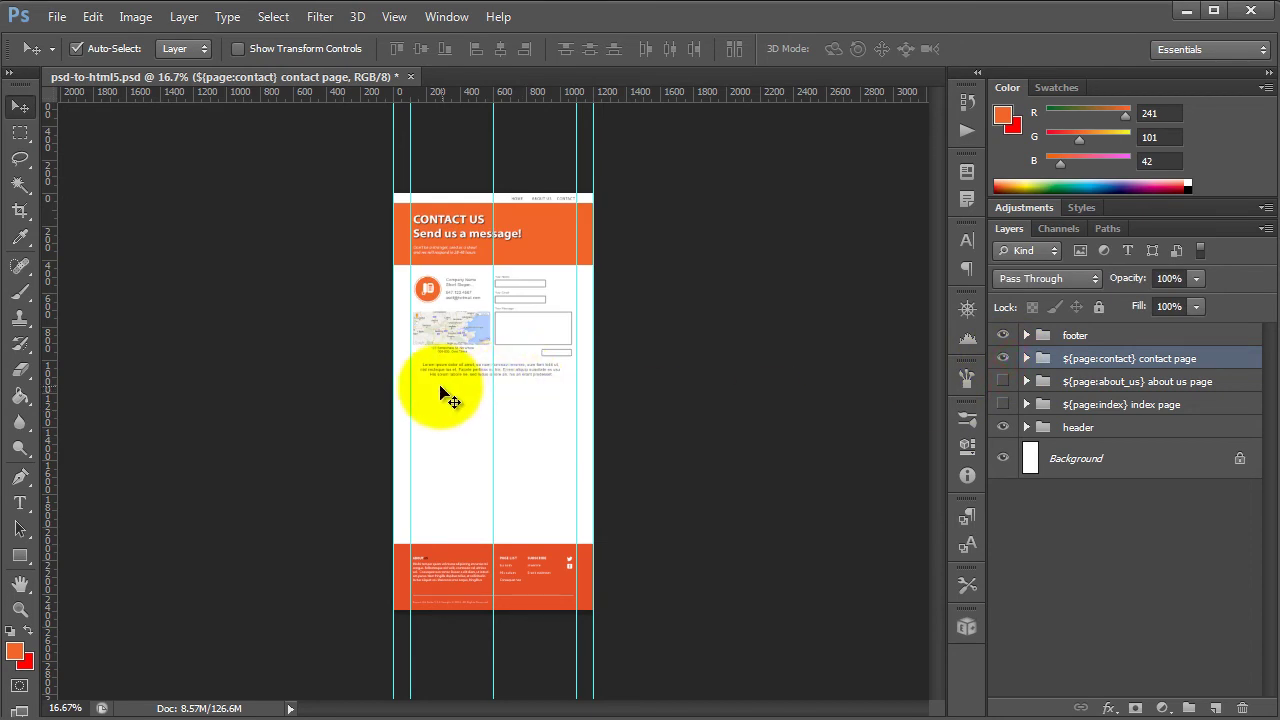